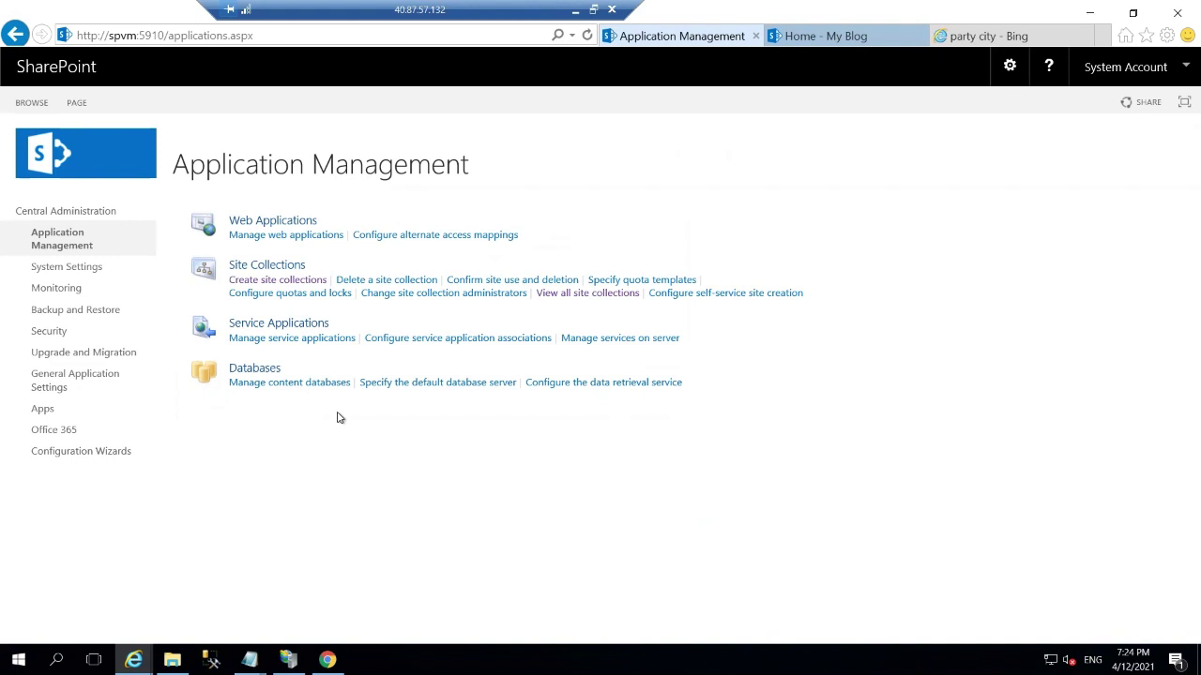
- Start a new site collection in Central Administration and title it "Sub Site Demo"
left_click_drag(913, 467, 268, 286)
left_click(268, 286)
left_click(272, 281)
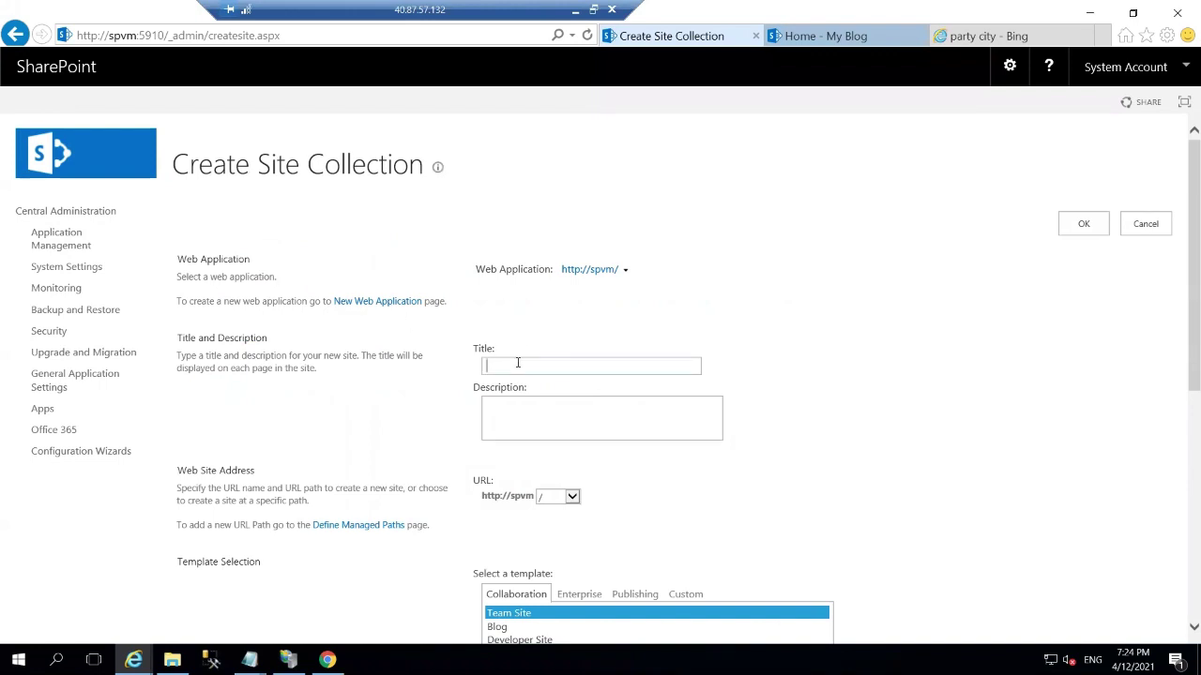
type("ub")
key("BackSpace")
type("S")
key("BackSpace")
key("BackSpace")
type("Ss")
type("ub ")
type("Ssite")
type(" Ddemo")
key("BackSpace")
key("BackSpace")
key("BackSpace")
key("BackSpace")
type("emo")
left_click(517, 367)
key("Delete")
left_click(498, 366)
key("BackSpace")
- Set the site collection's URL to the /sites/ path with the name ssdemo
left_click(671, 496)
left_click(572, 496)
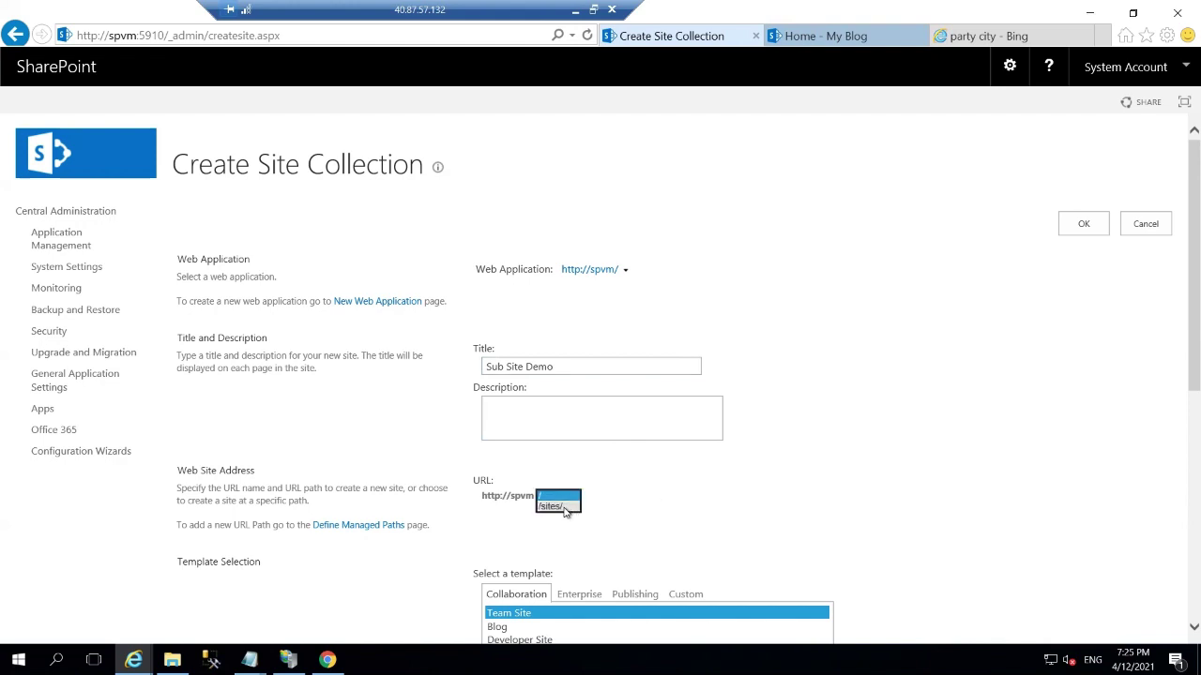
left_click(561, 506)
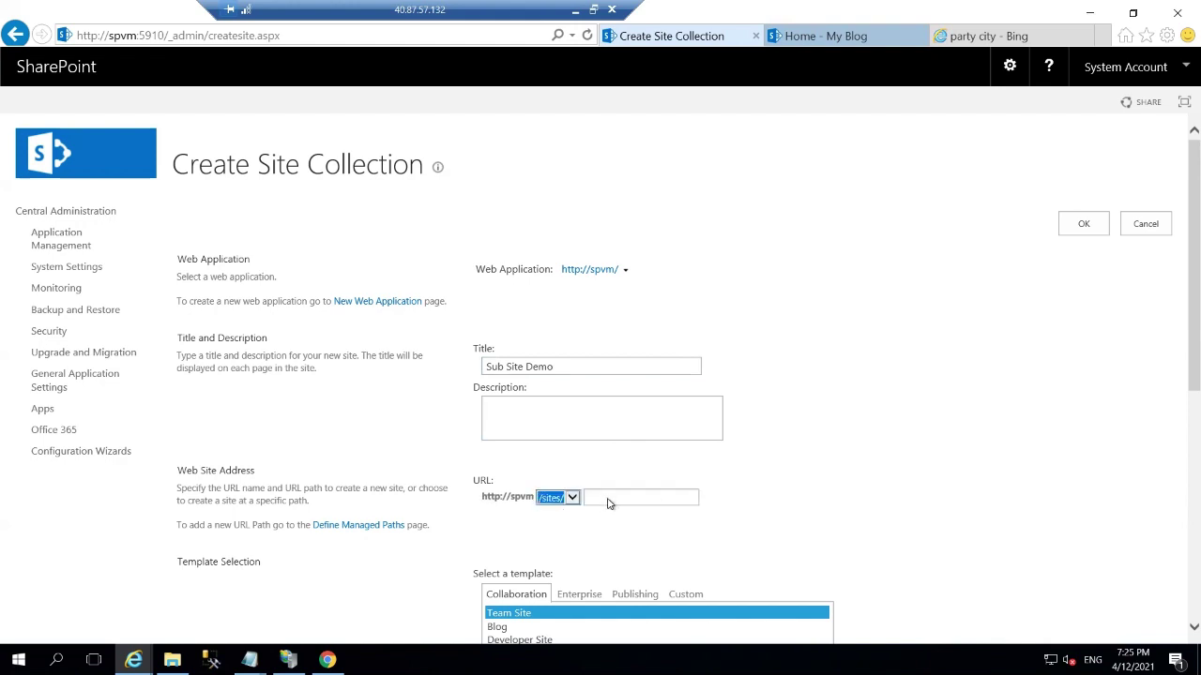
left_click(617, 495)
type("ssdemo")
- Assign the resolved spadmin account as the only primary site collection administrator and create the site collection
scroll(830, 520, "down", 5)
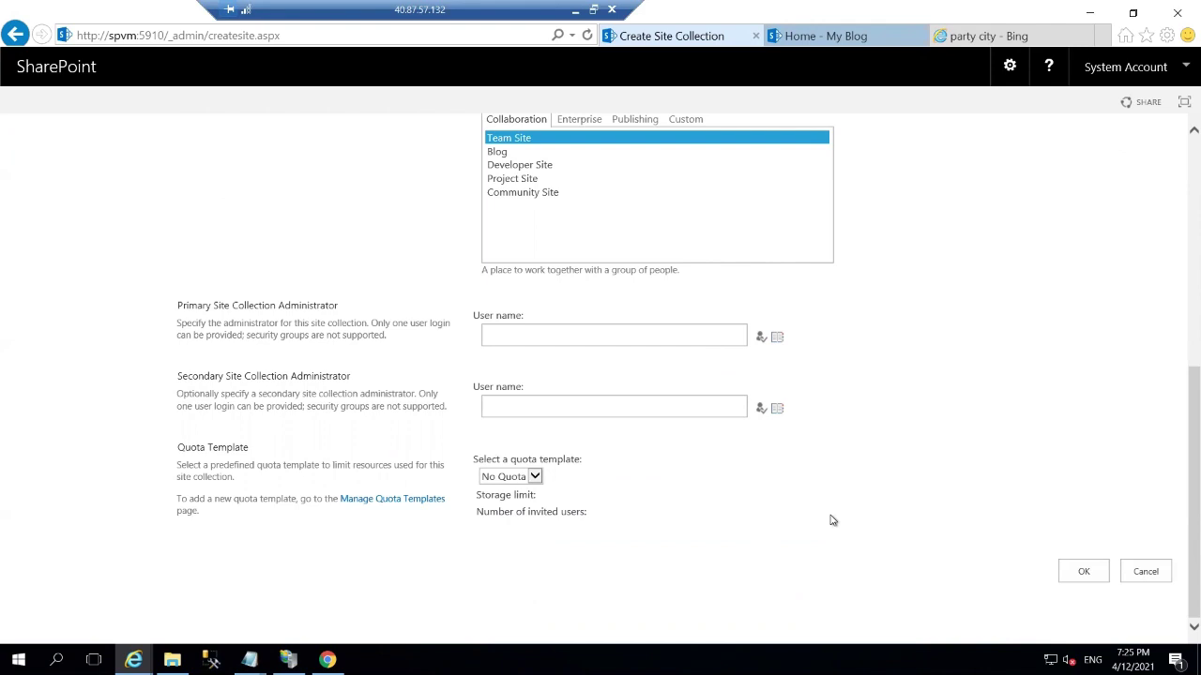
left_click(637, 338)
type("s")
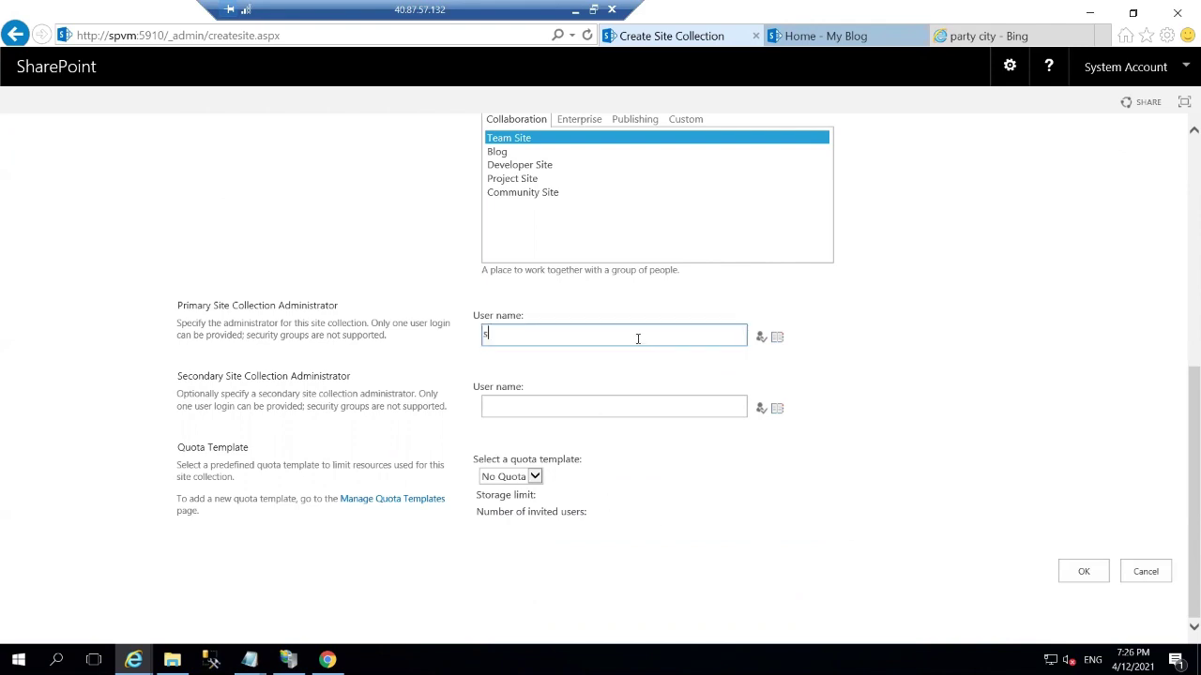
type("p")
left_click(762, 338)
left_click(677, 341)
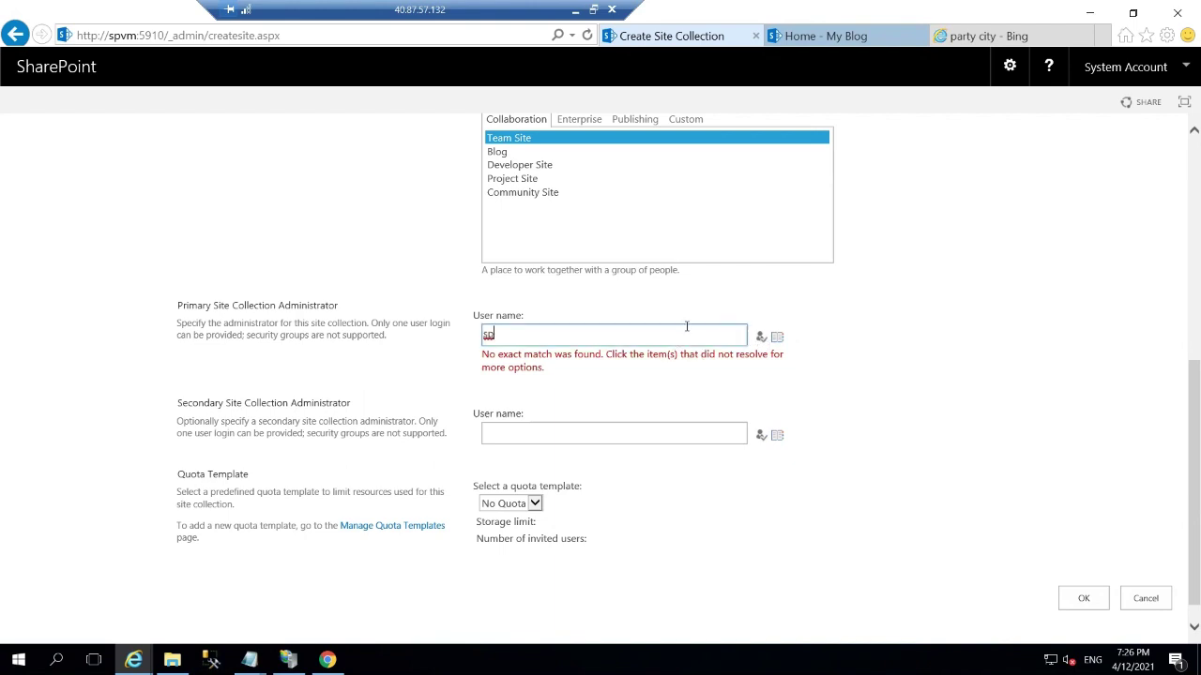
type("admin")
left_click(760, 335)
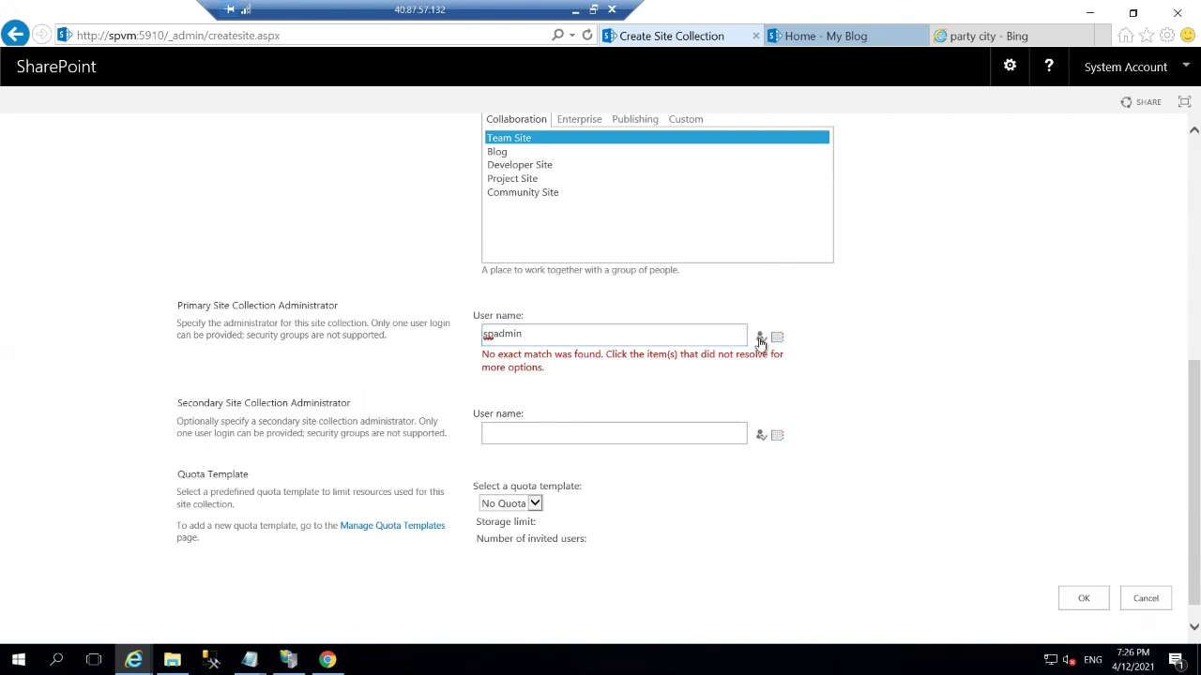
left_click(761, 339)
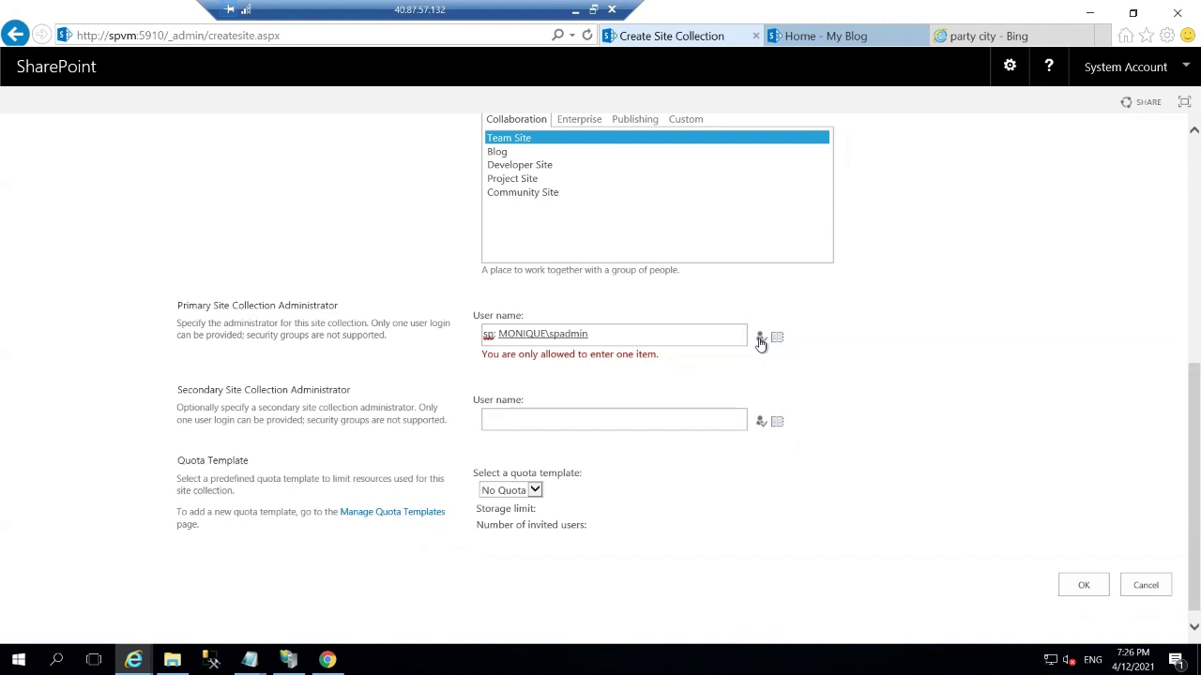
left_click(495, 330)
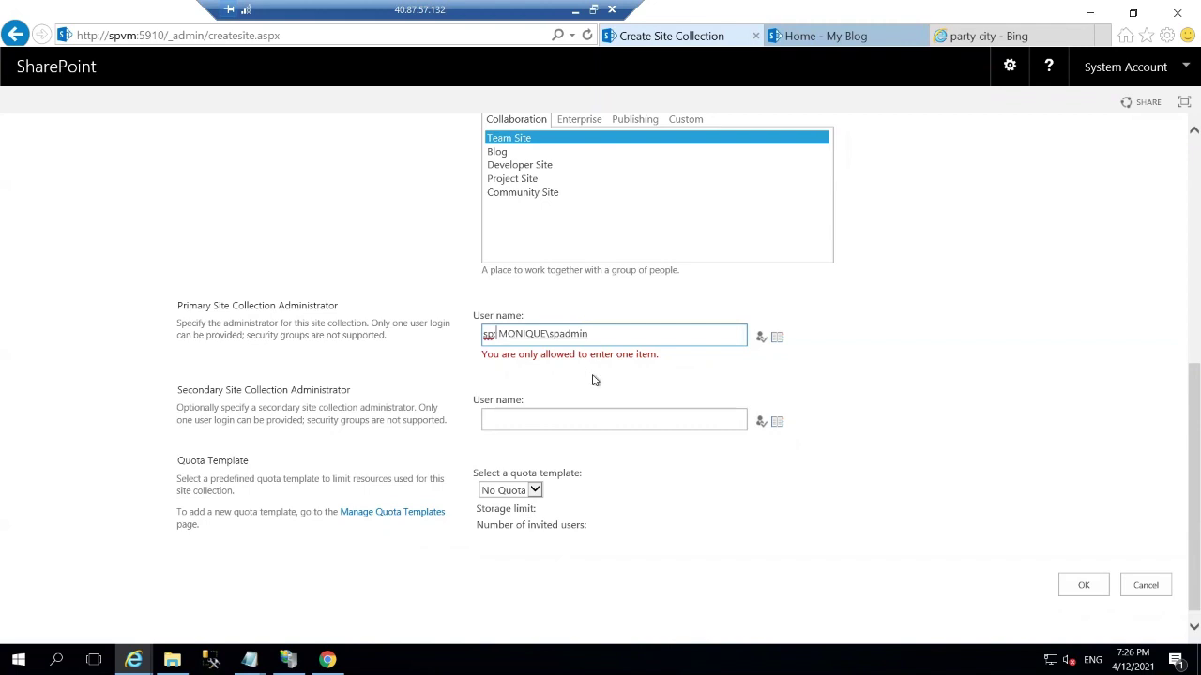
key("BackSpace")
key("BackSpace")
key("BackSpace")
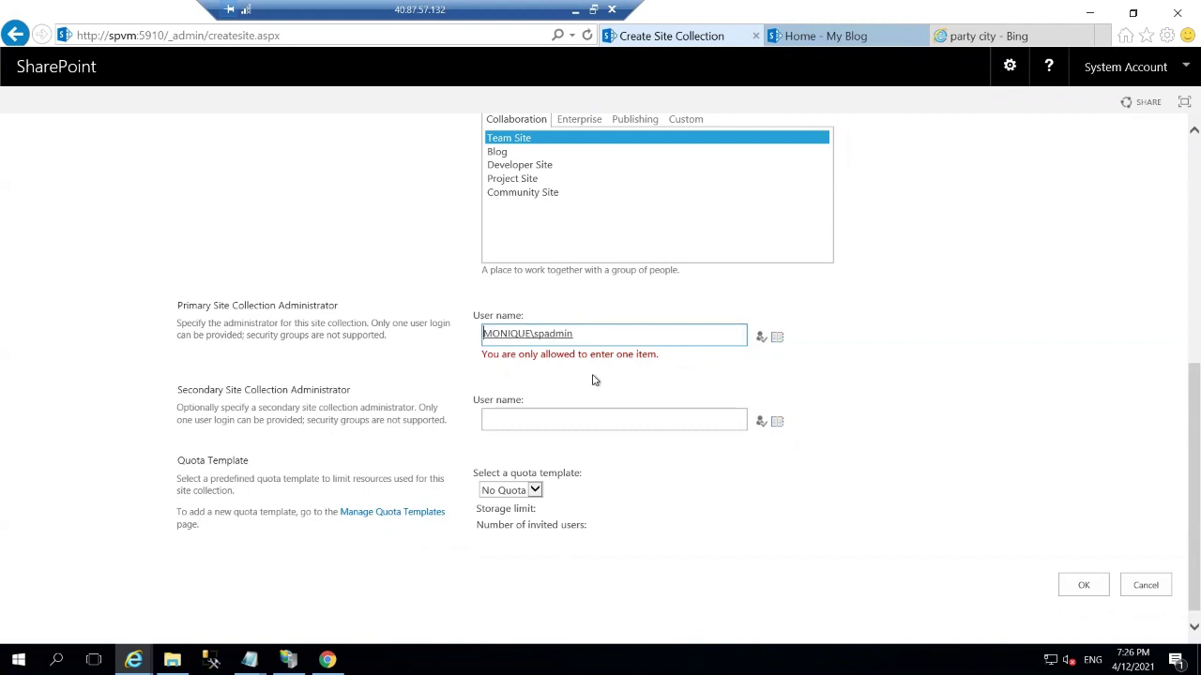
left_click(1067, 587)
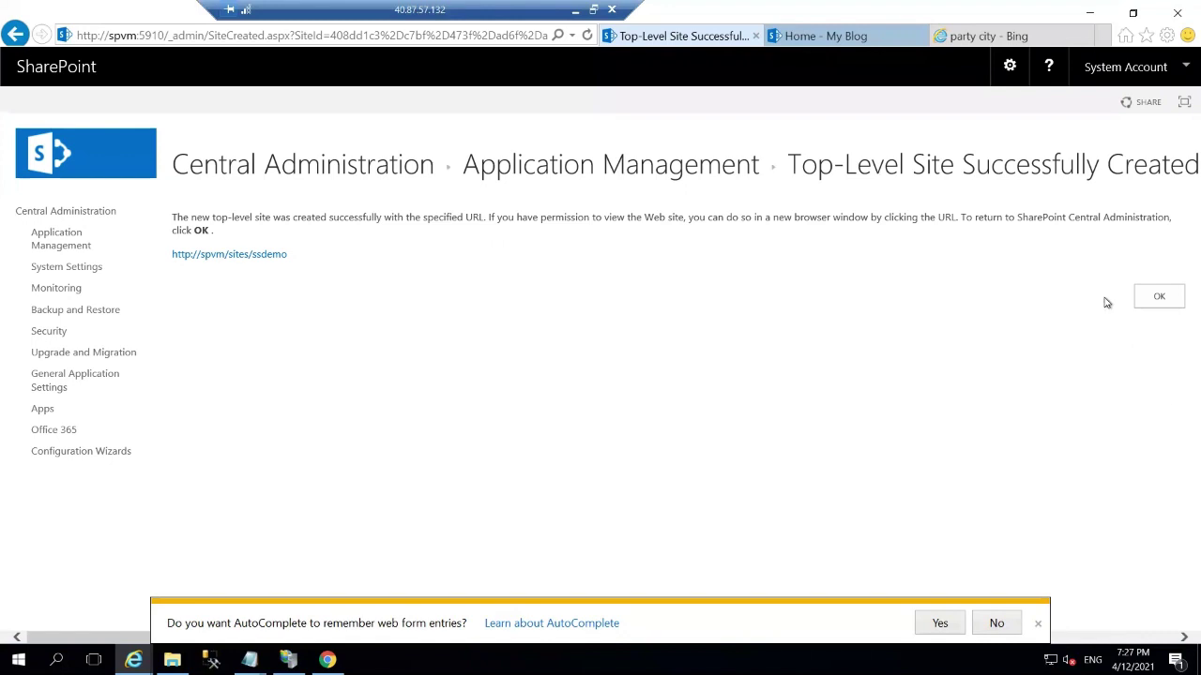
- Open the new ssdemo site and upload Aws-cli.pdf from C:\data to its Documents library
left_click(244, 255)
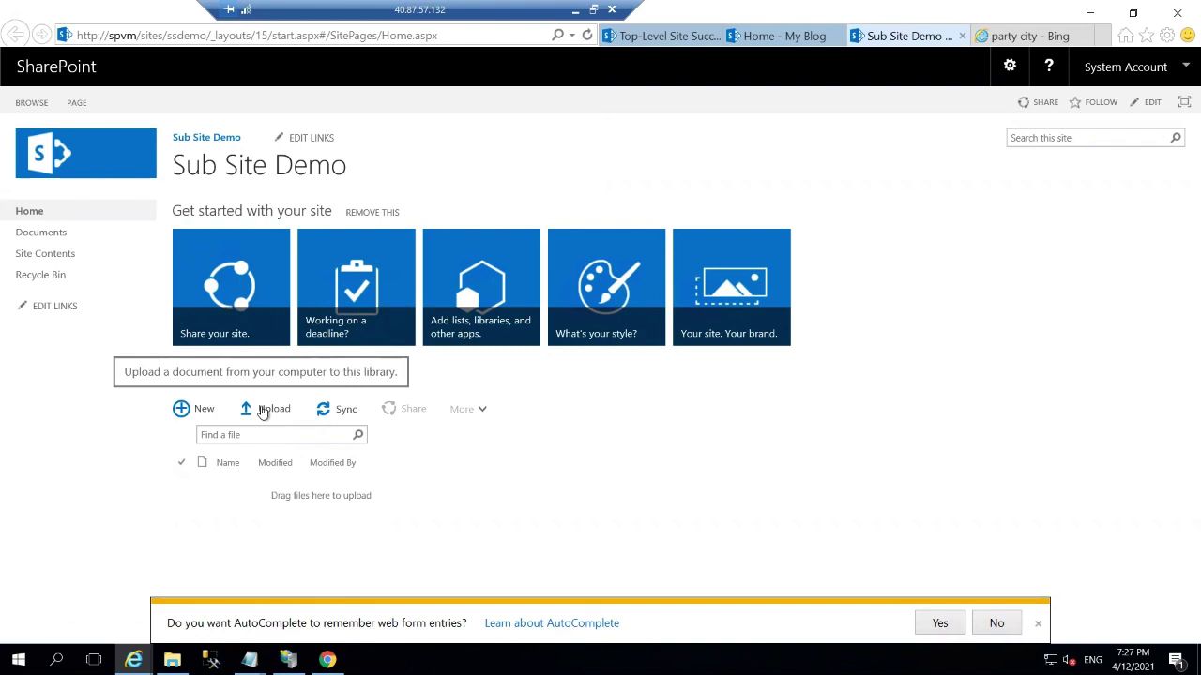
left_click(263, 410)
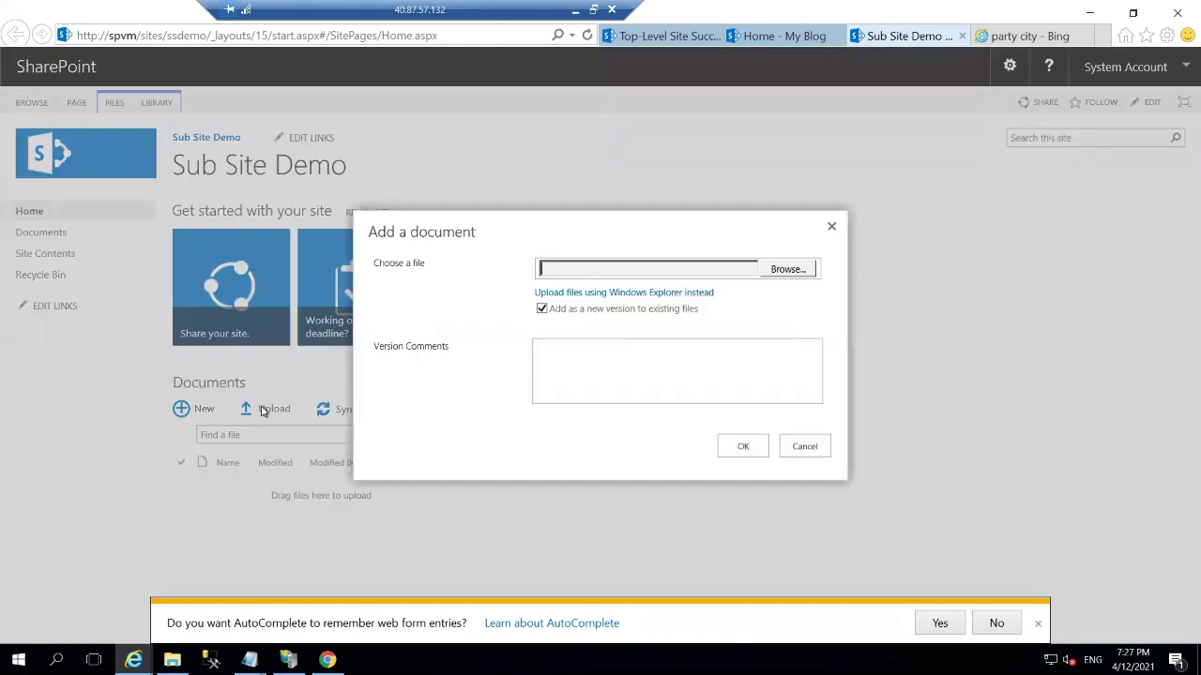
left_click(803, 271)
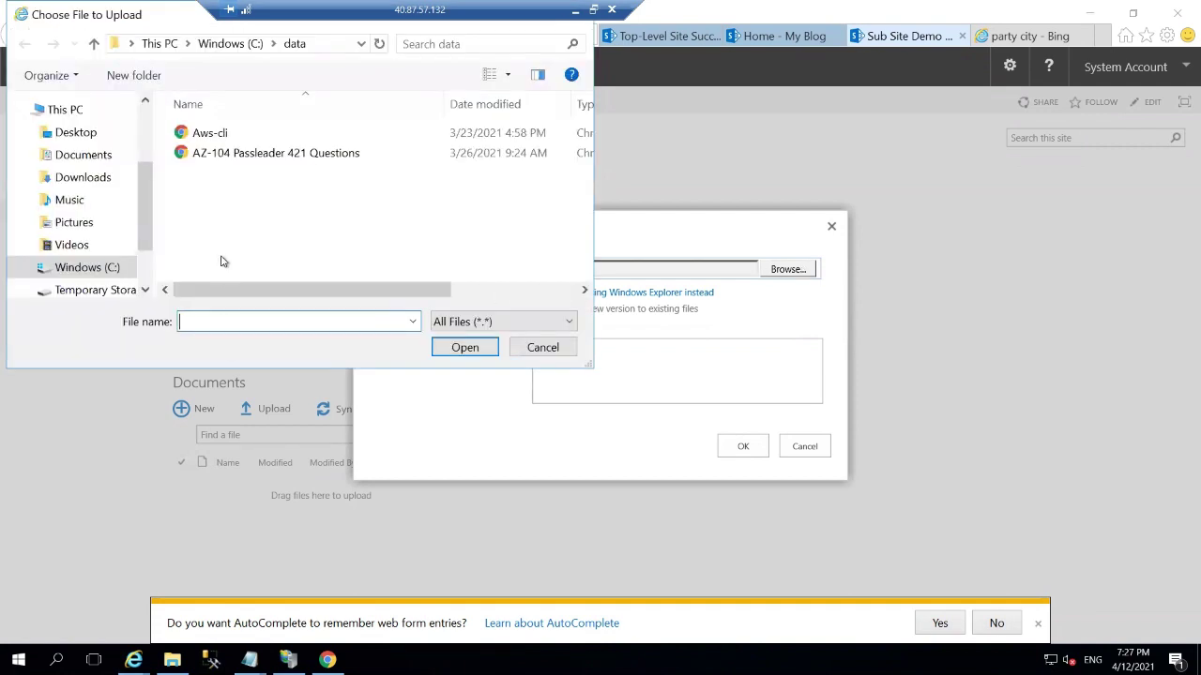
left_click(214, 138)
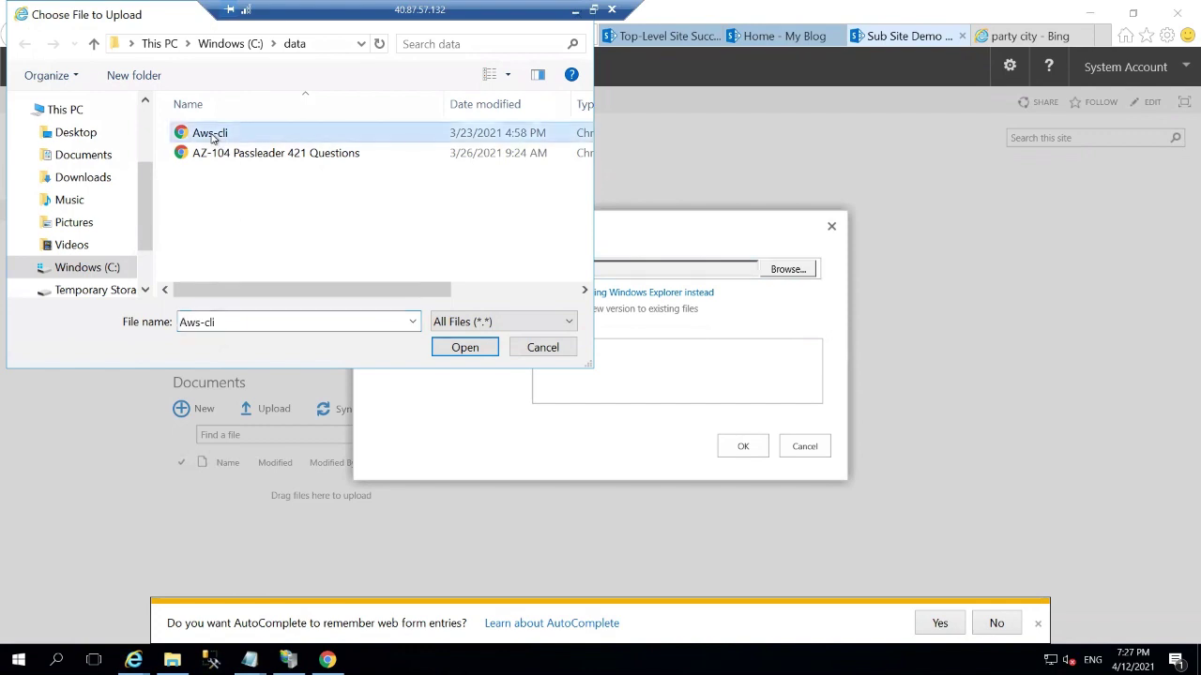
left_click(445, 348)
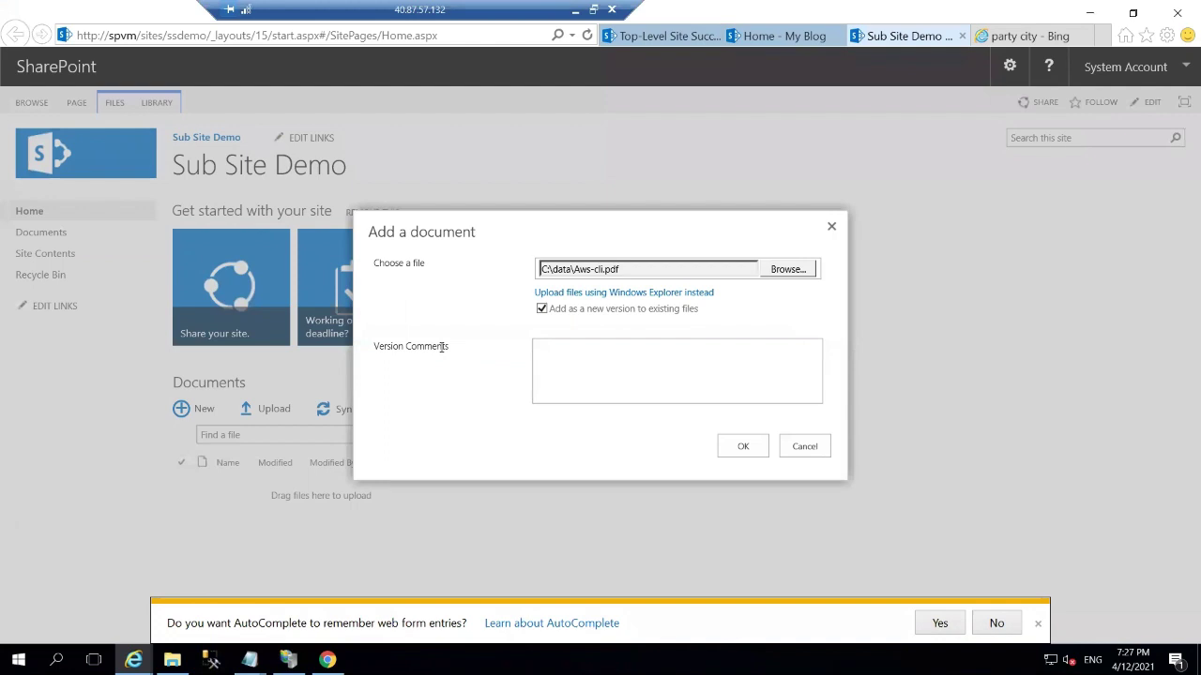
left_click(743, 447)
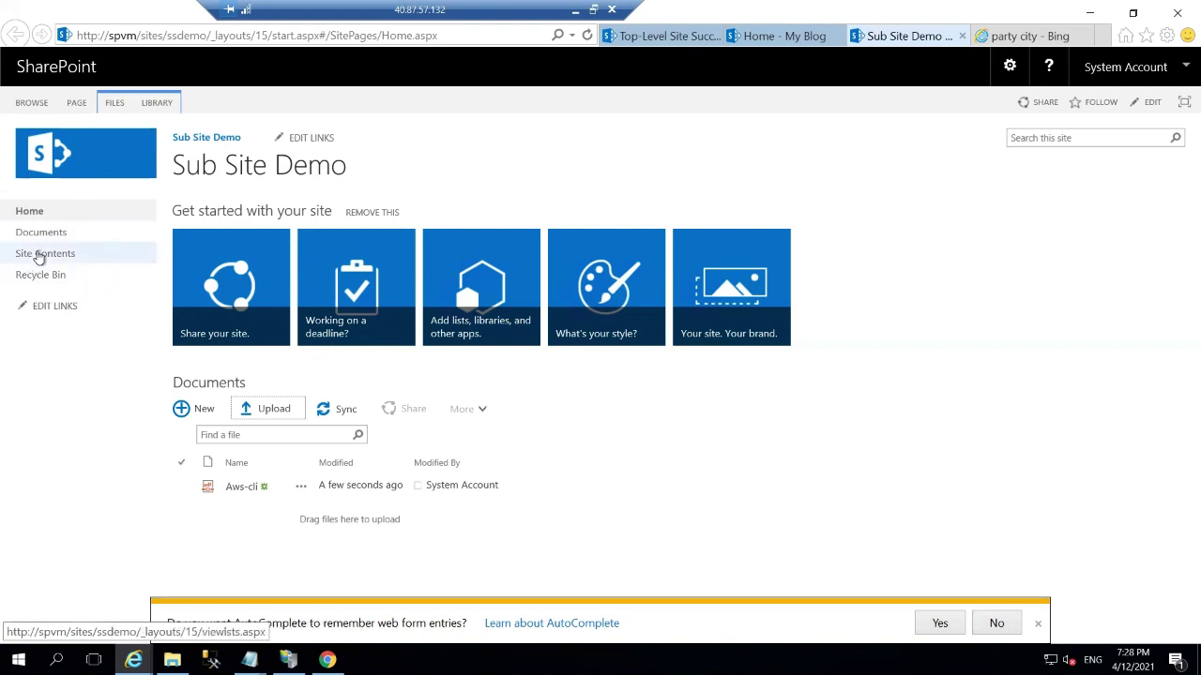
- Open the form for creating a new subsite from the site contents of Sub Site Demo
left_click(37, 255)
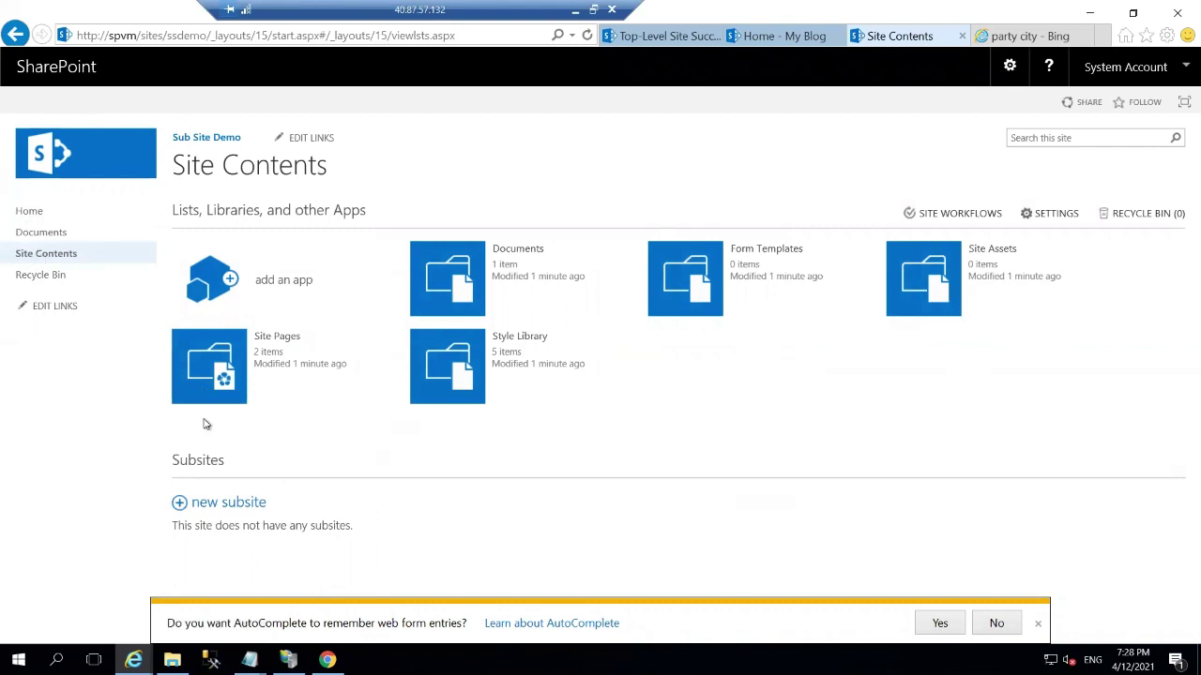
left_click(200, 509)
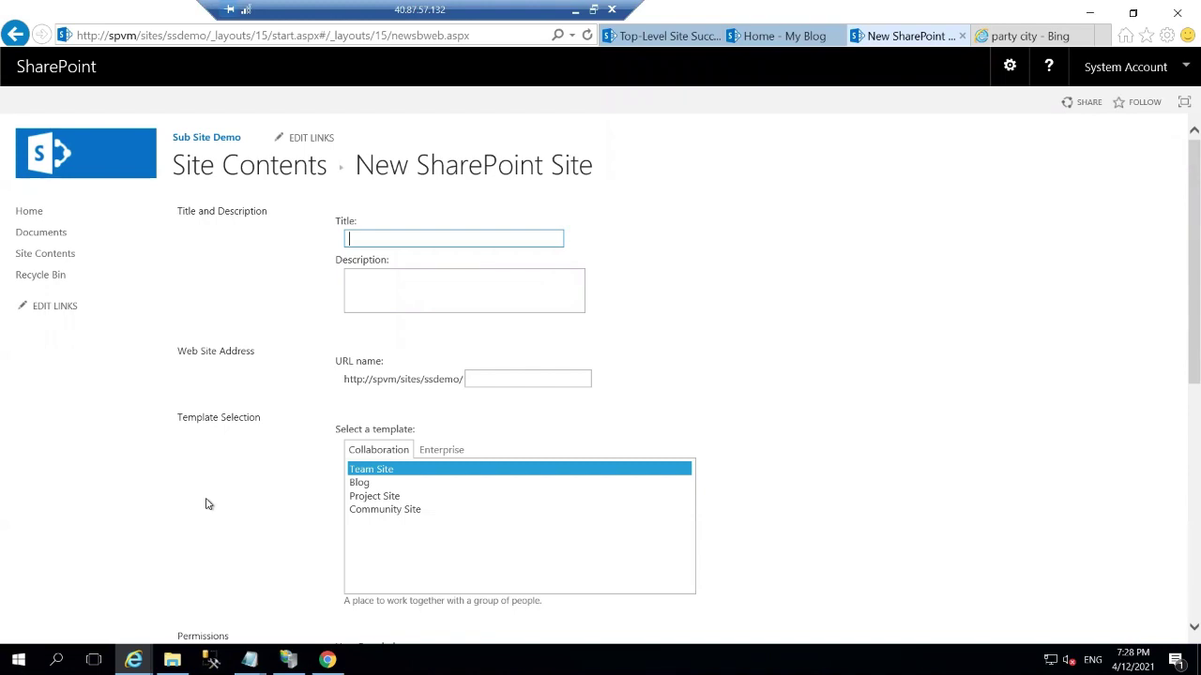
type("New Ssubsite")
left_click(376, 238)
key("Delete")
left_click(508, 380)
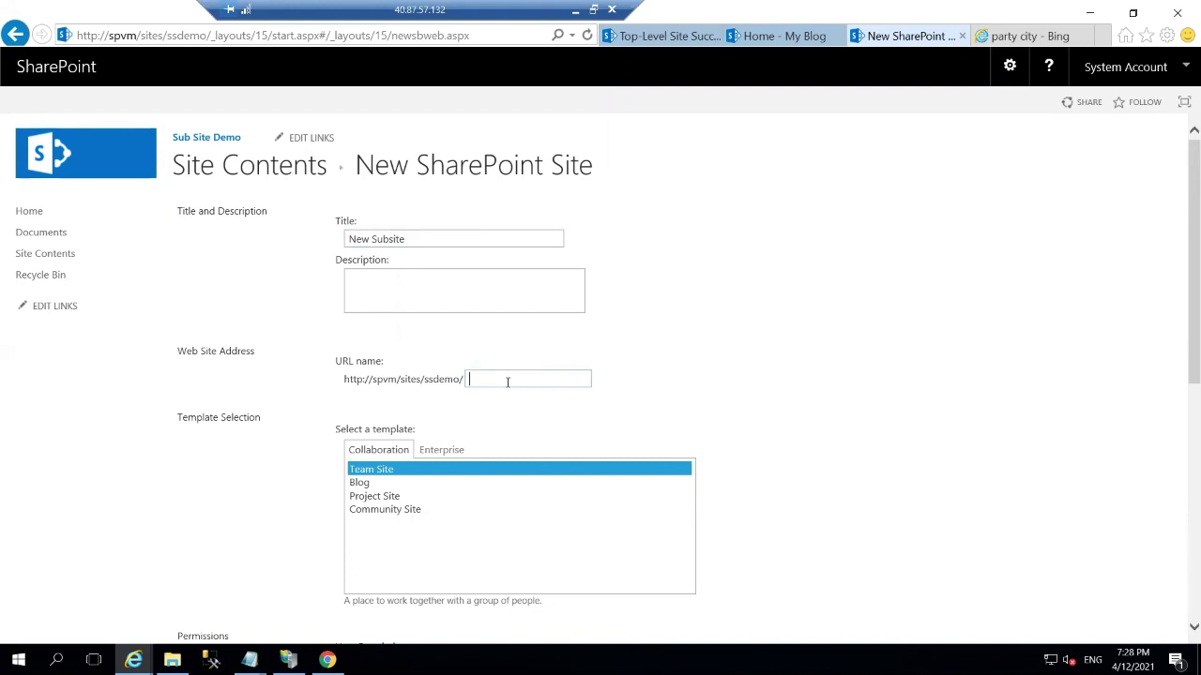
type("news")
key("BackSpace")
key("BackSpace")
key("BackSpace")
key("BackSpace")
left_click(419, 238)
key("BackSpace")
key("BackSpace")
key("BackSpace")
key("BackSpace")
key("BackSpace")
key("BackSpace")
key("BackSpace")
key("BackSpace")
key("BackSpace")
key("BackSpace")
key("BackSpace")
- Title the subsite IBM, set its URL name to IBM and choose the Community Site template
type("IBM")
left_click(486, 378)
type("IBM")
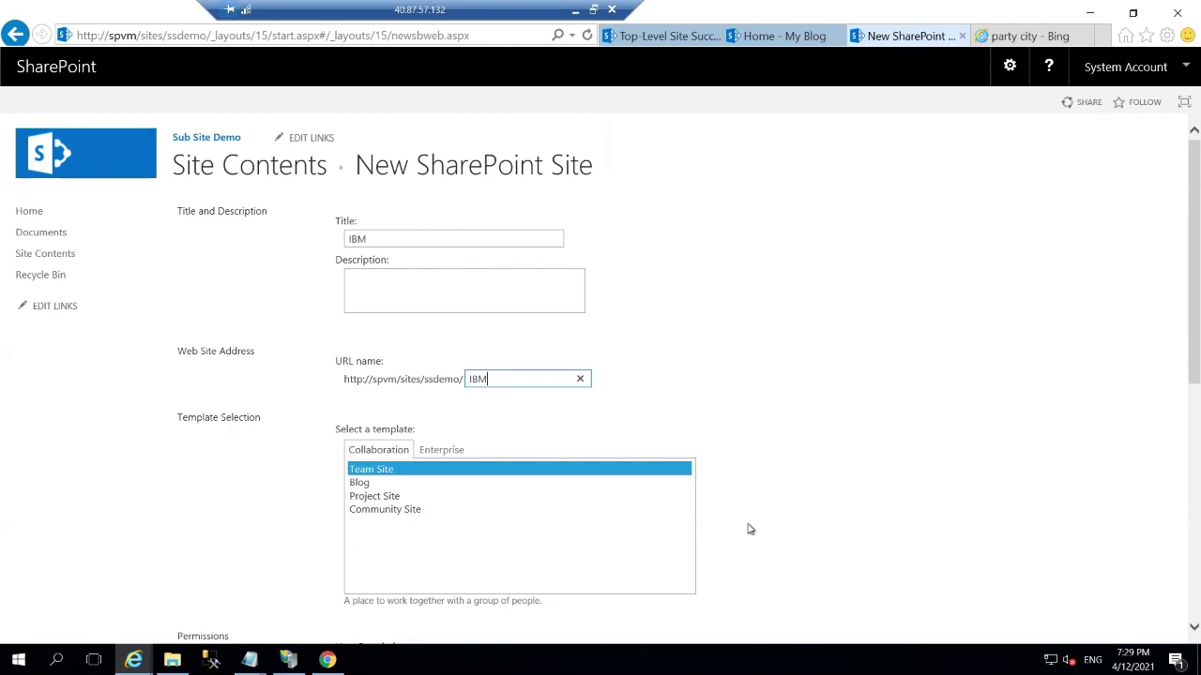
left_click(383, 510)
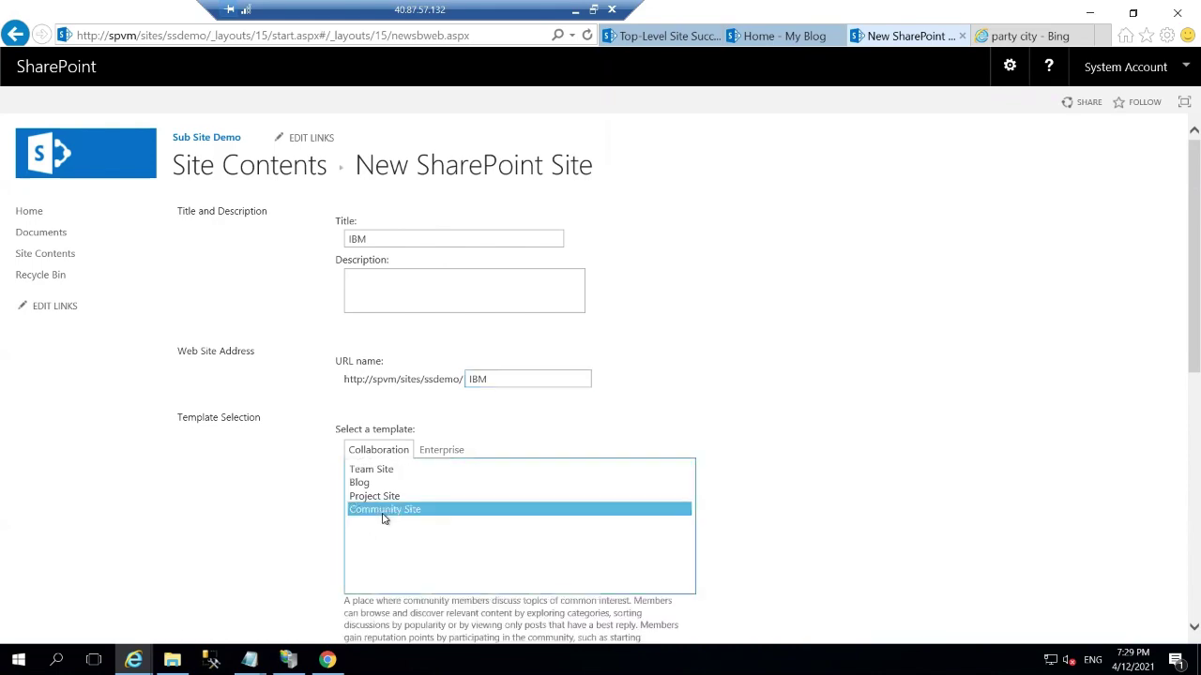
- Display the IBM subsite on the parent's Quick Launch, use the parent's top link bar, and create it
scroll(791, 582, "down", 10)
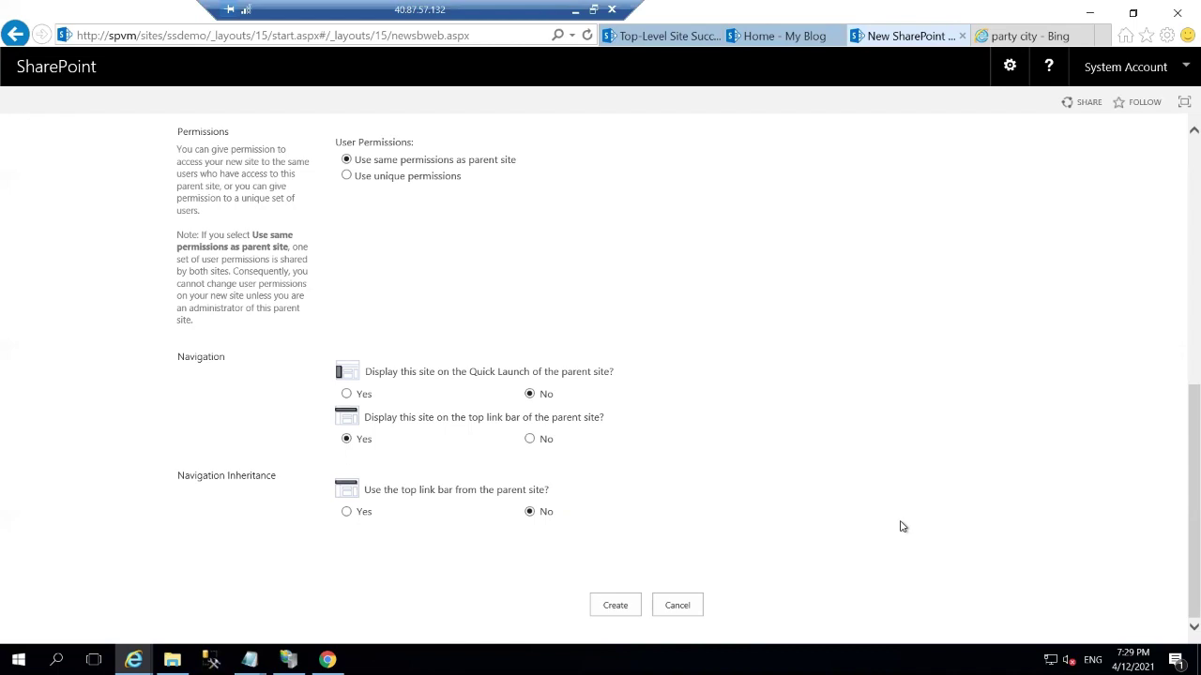
left_click(347, 394)
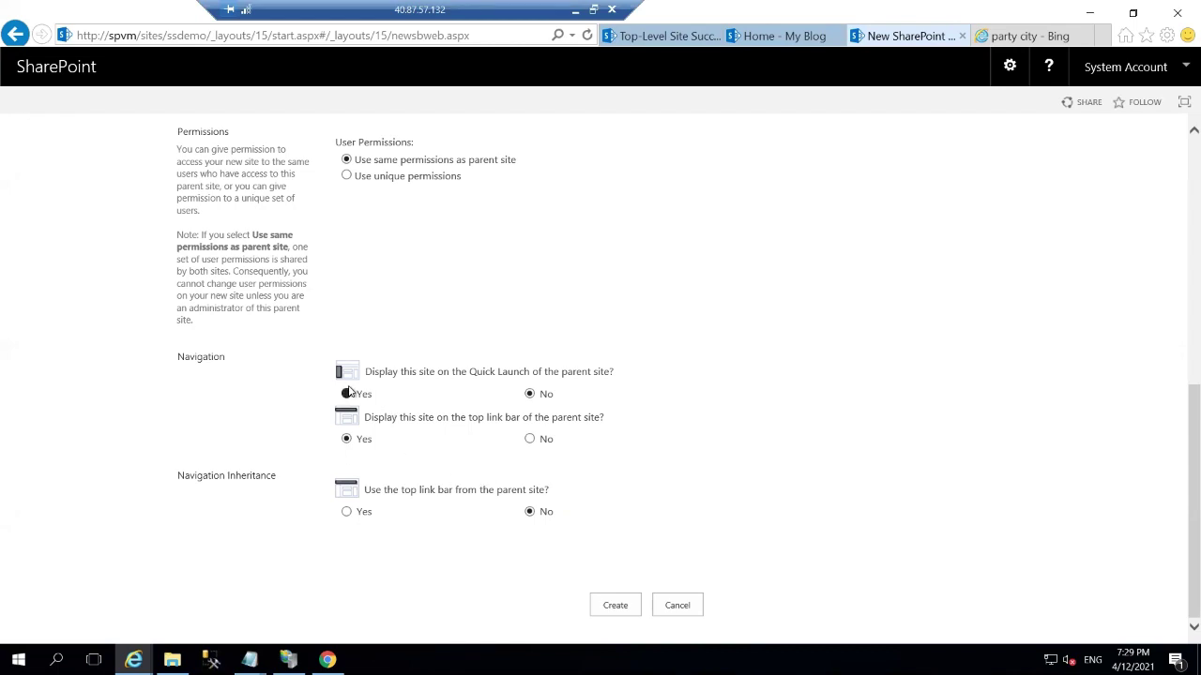
left_click(346, 513)
left_click(614, 610)
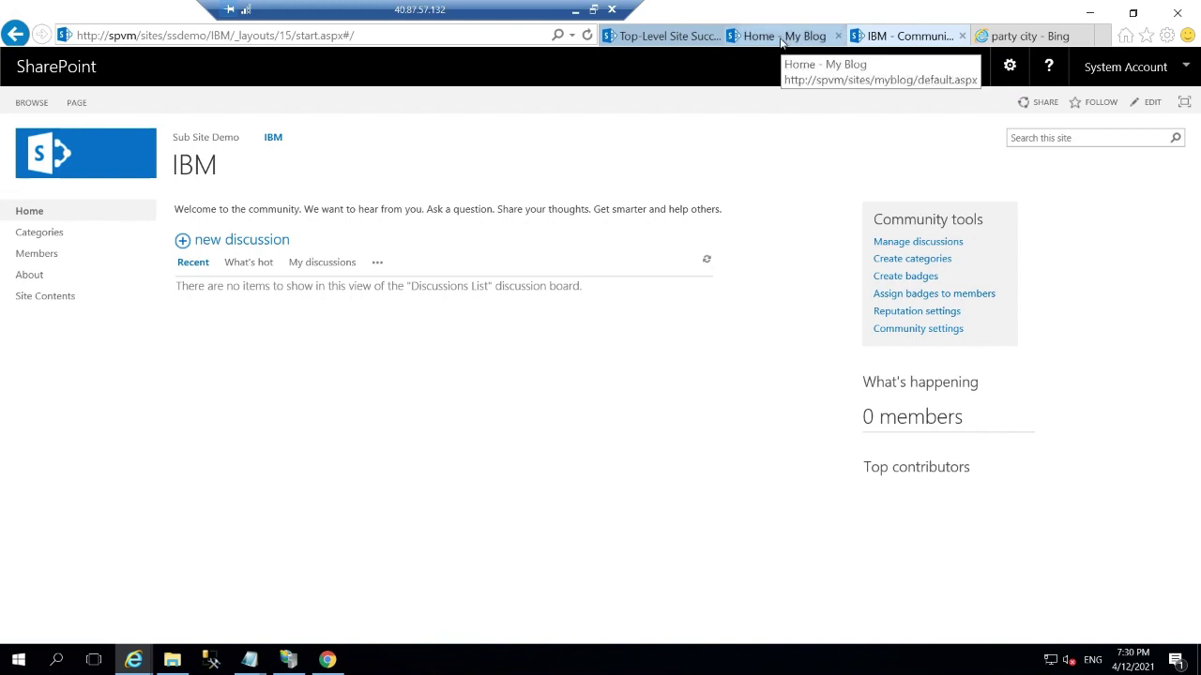
- Return from the IBM subsite to the parent Sub Site Demo site and open its site contents
left_click(29, 211)
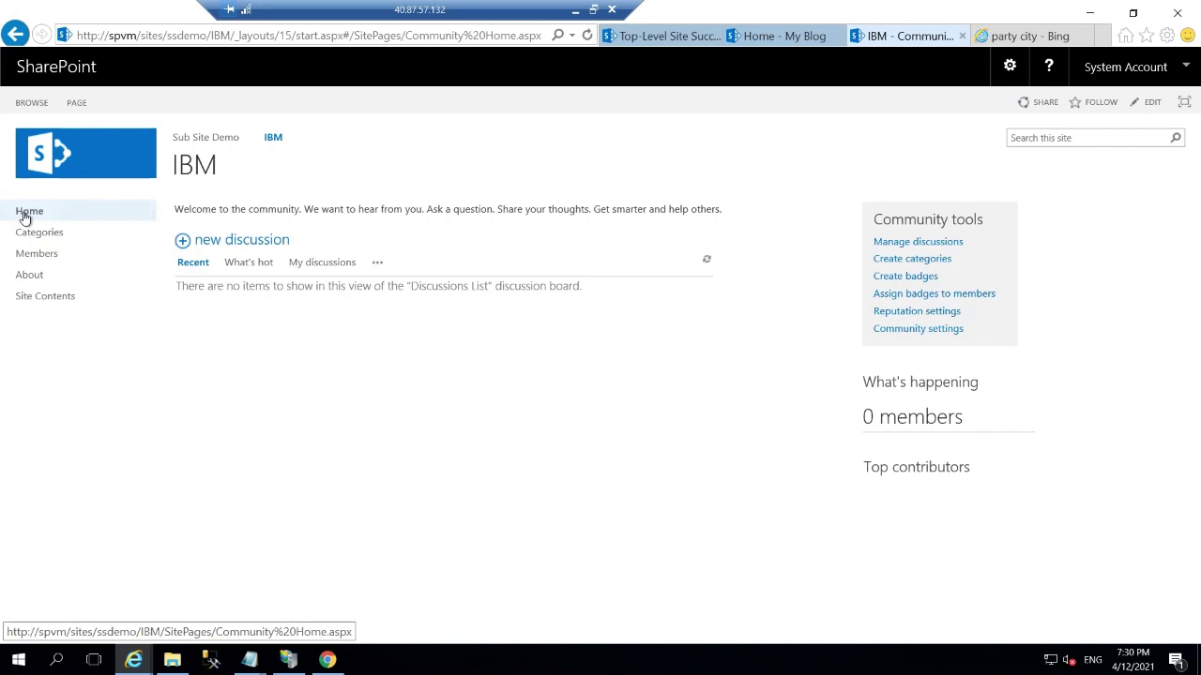
left_click(218, 138)
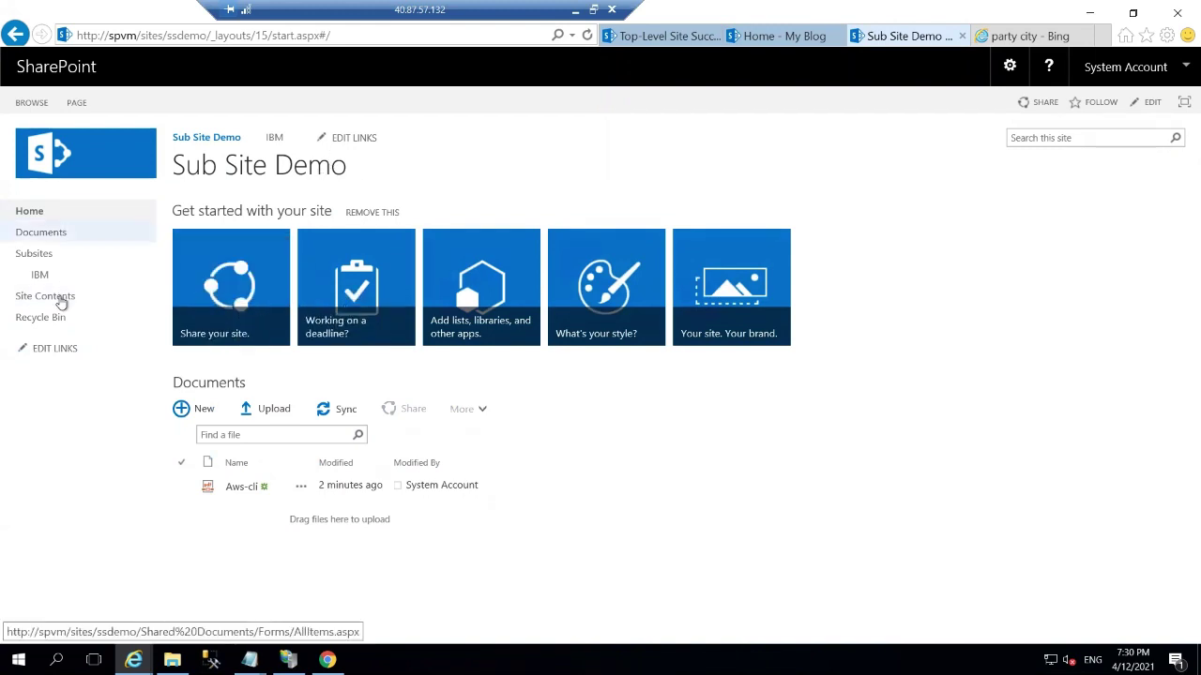
left_click(67, 298)
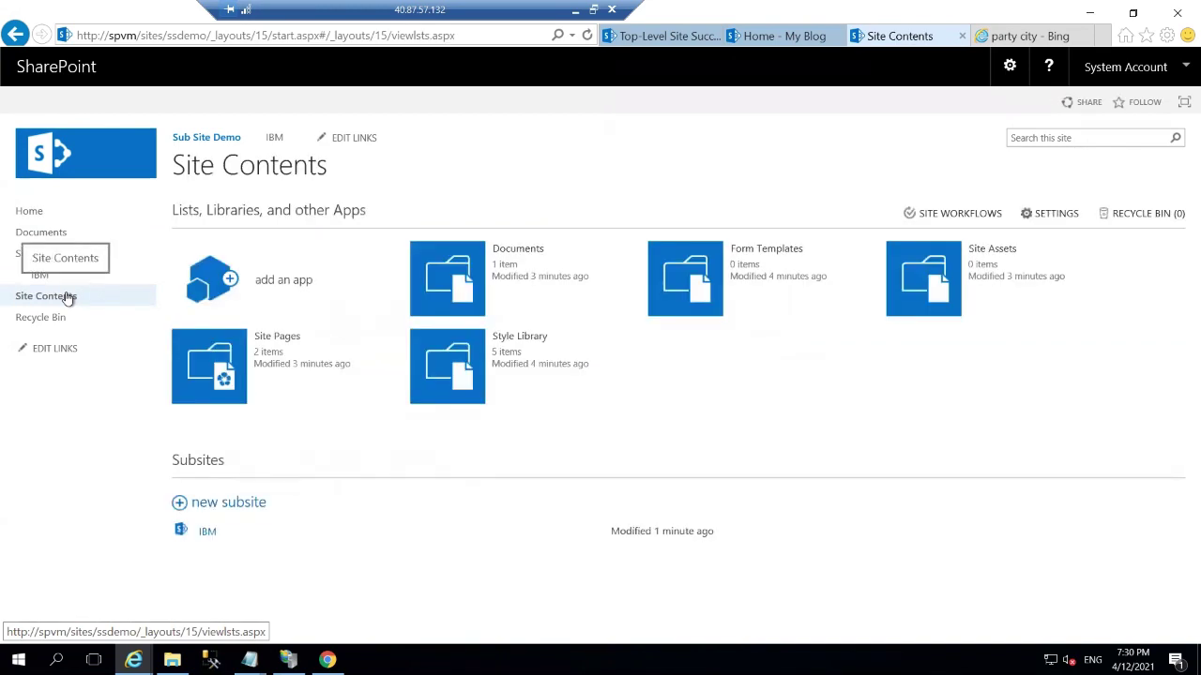
- Start another subsite titled Microsoft with the URL name microsoft
left_click(211, 508)
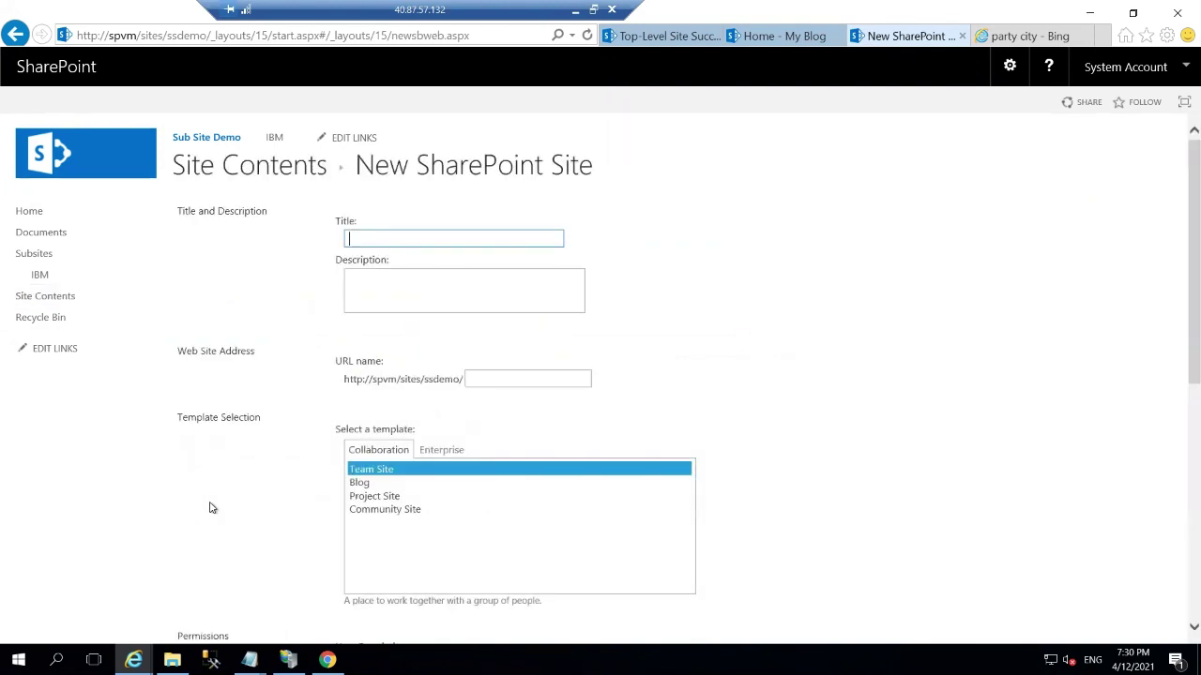
key("ctrl+a")
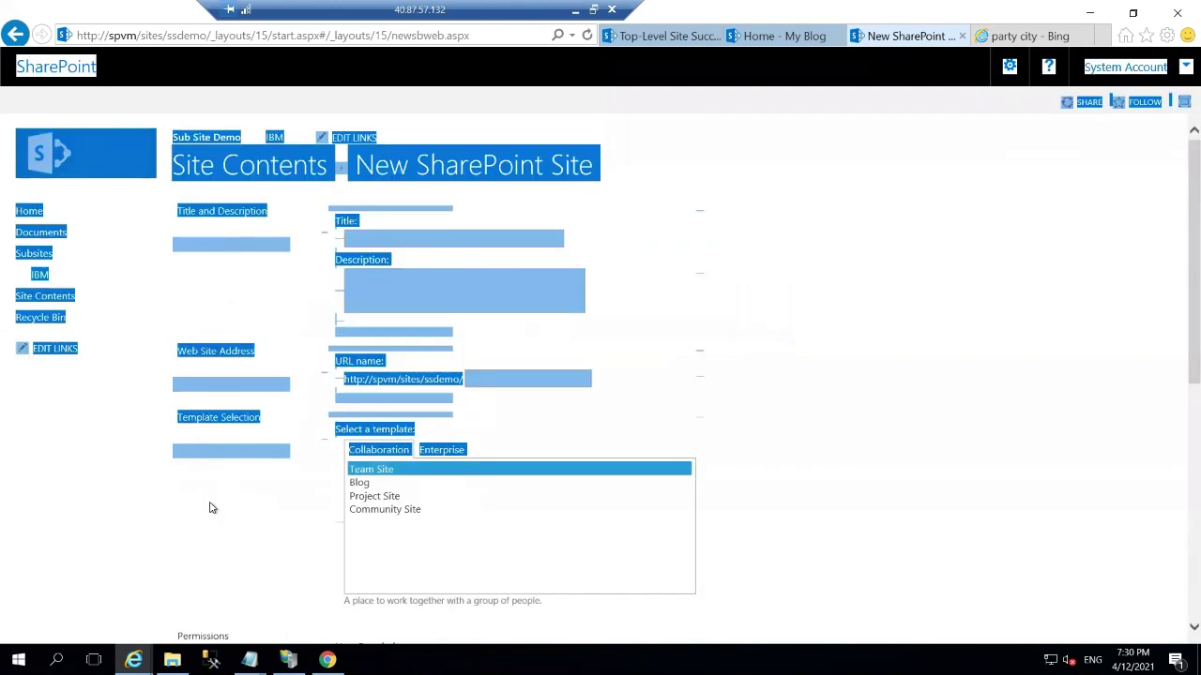
left_click(414, 238)
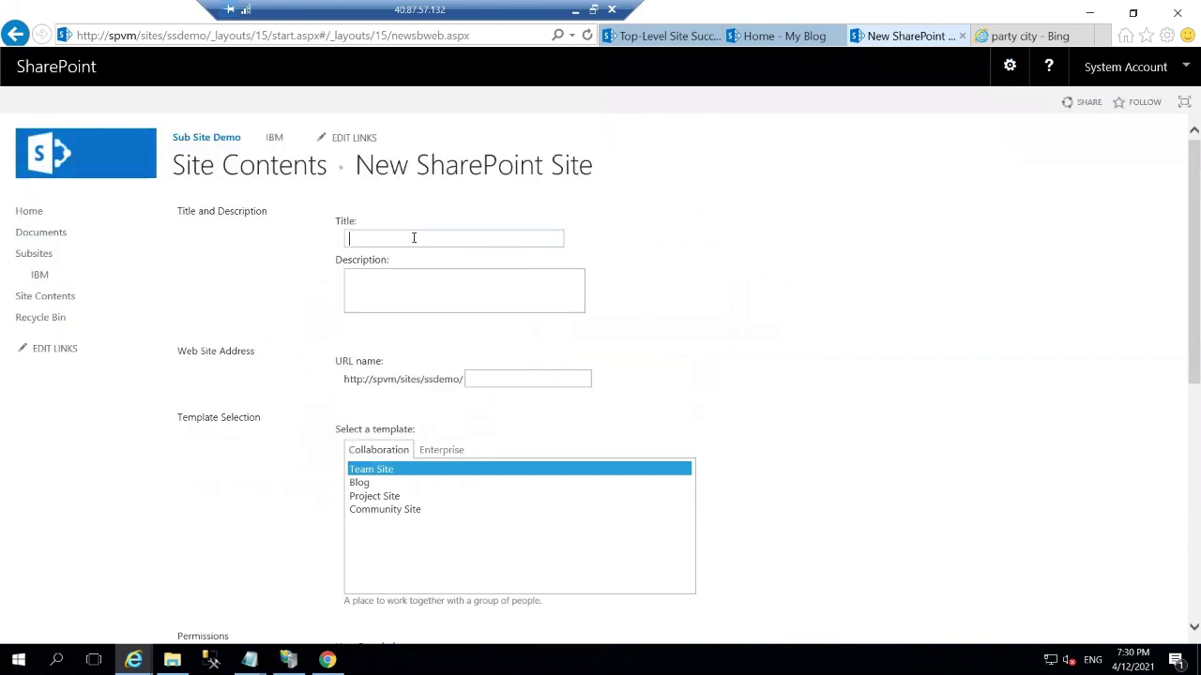
type("Microsoft")
left_click(535, 371)
type("microsoft")
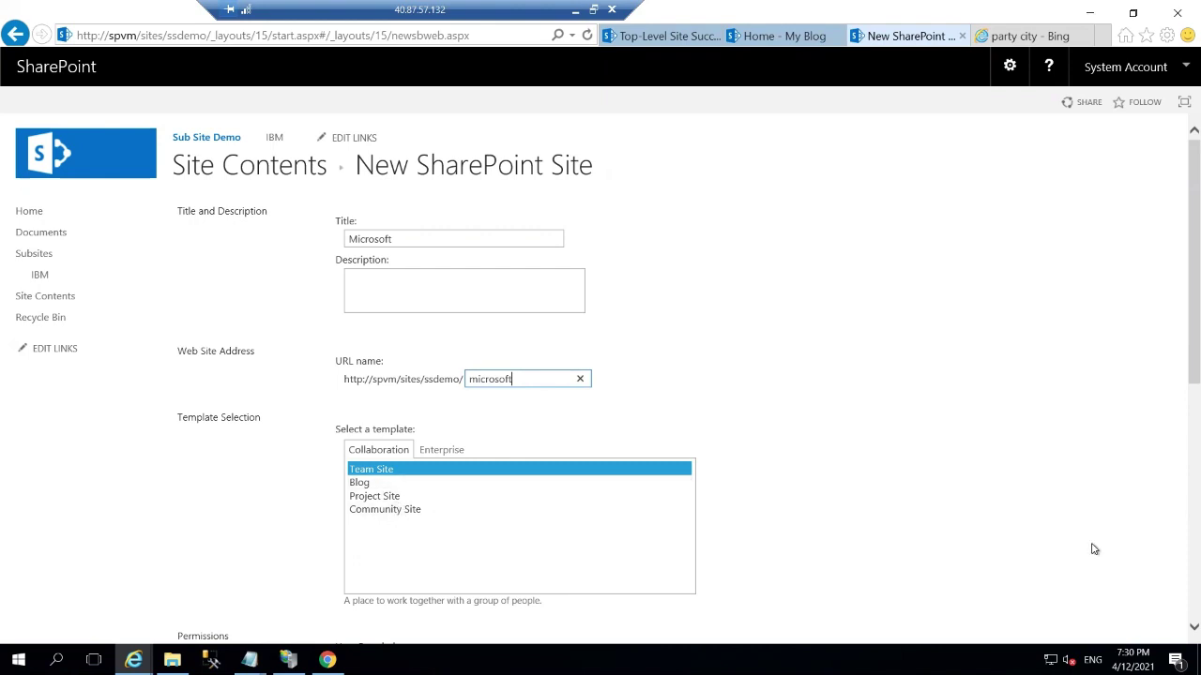
- Display the Microsoft subsite on the parent's Quick Launch, use the parent's top link bar, and create it
scroll(1062, 589, "down", 5)
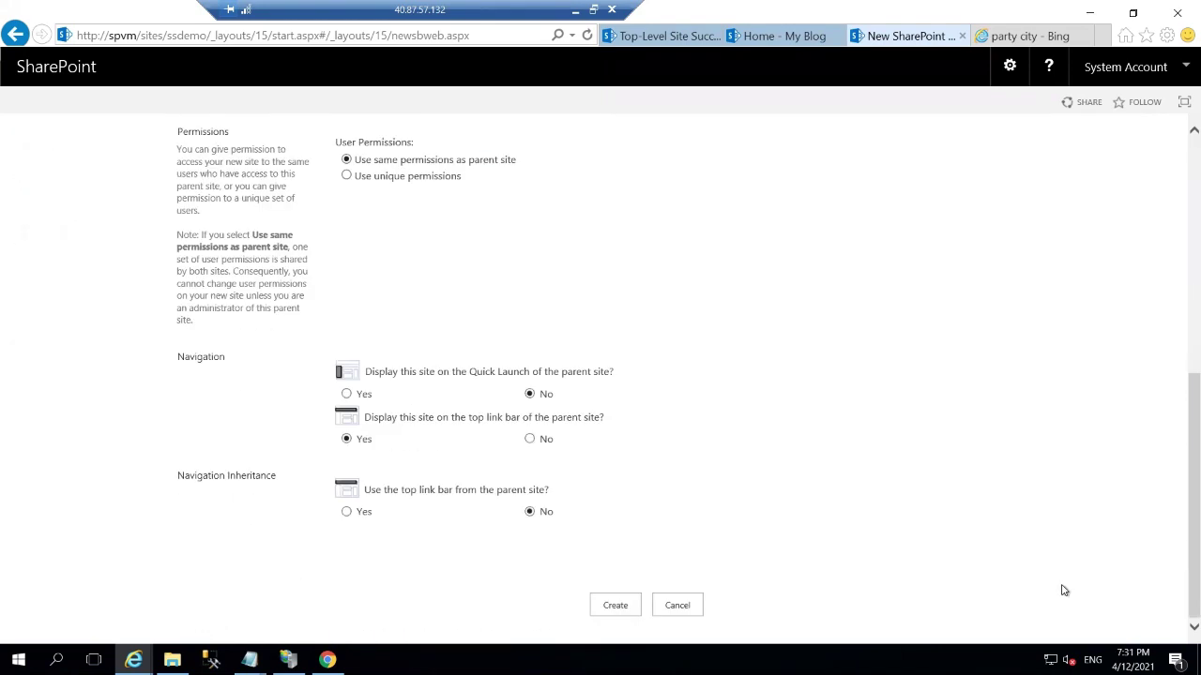
left_click(346, 394)
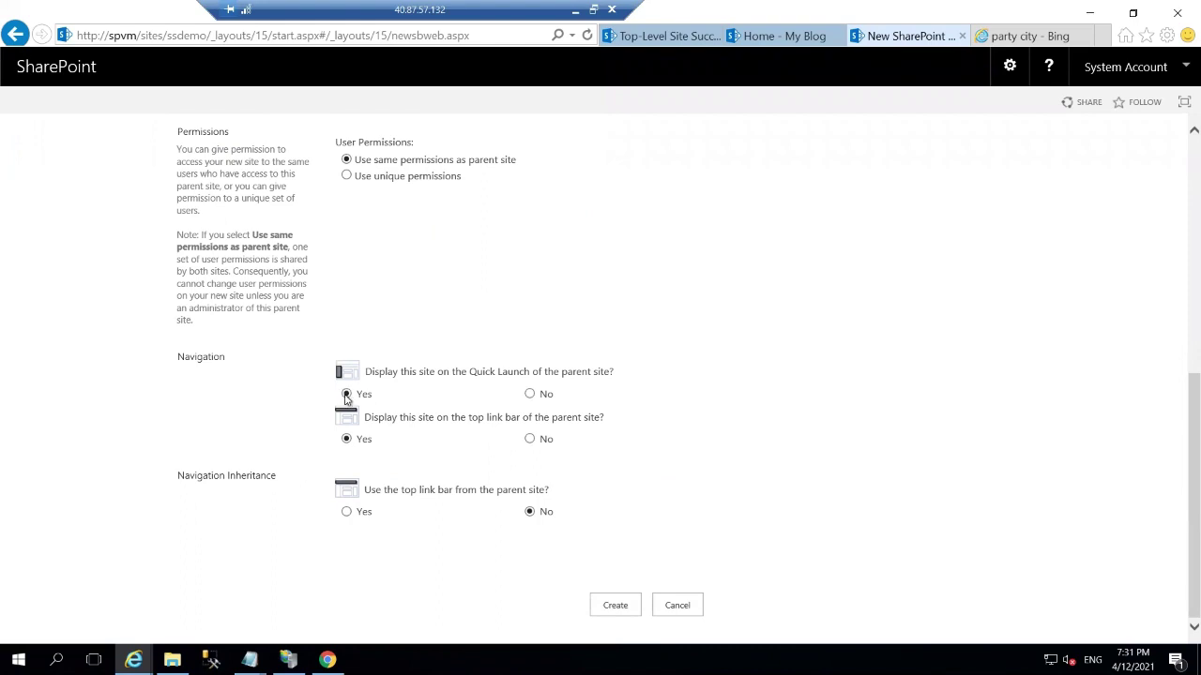
left_click(346, 512)
left_click(608, 610)
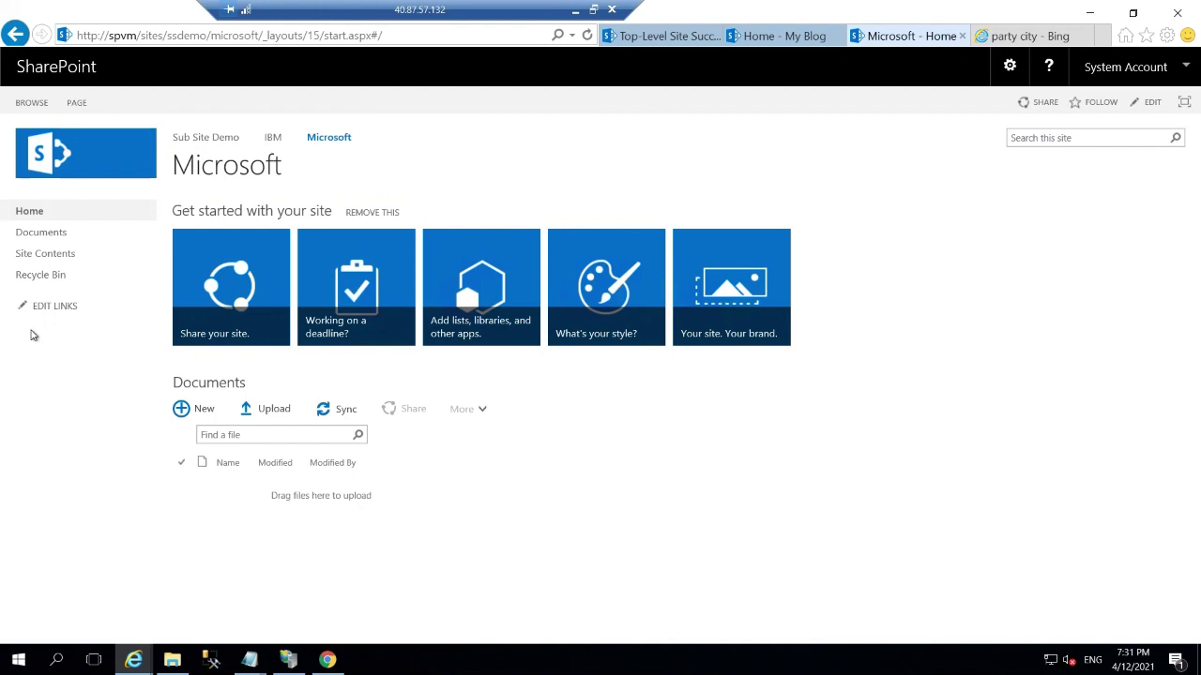
- From the parent Sub Site Demo site's contents, start a new subsite titled Google with the URL name google
left_click(210, 141)
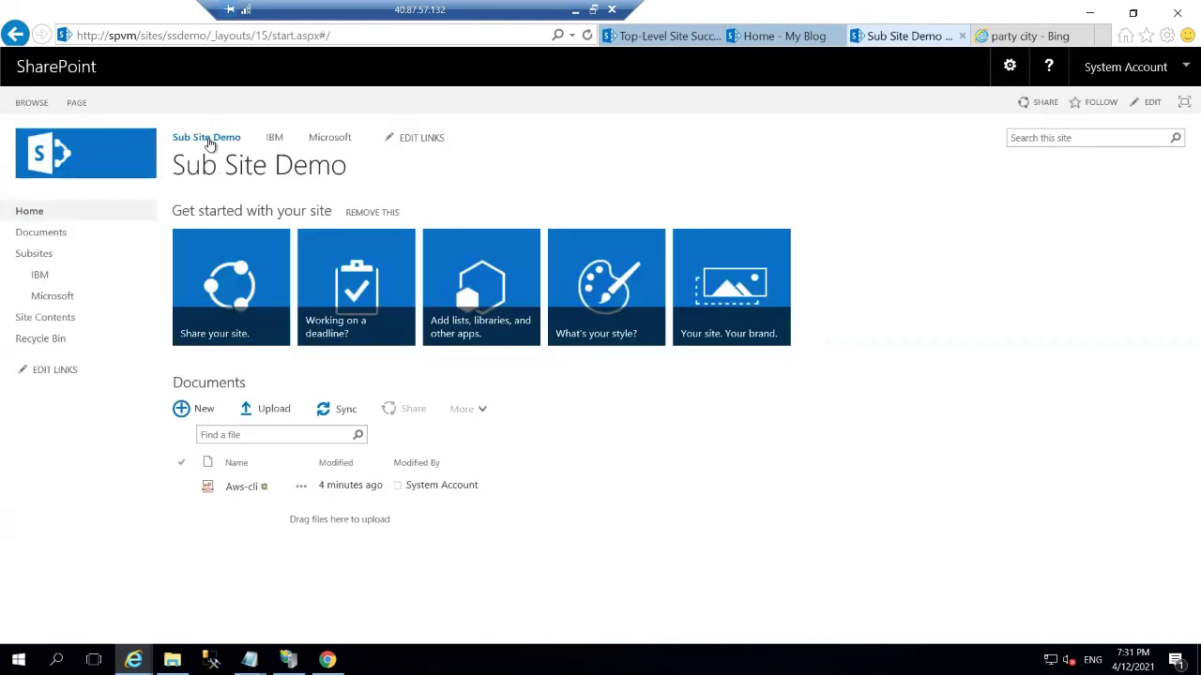
left_click(51, 319)
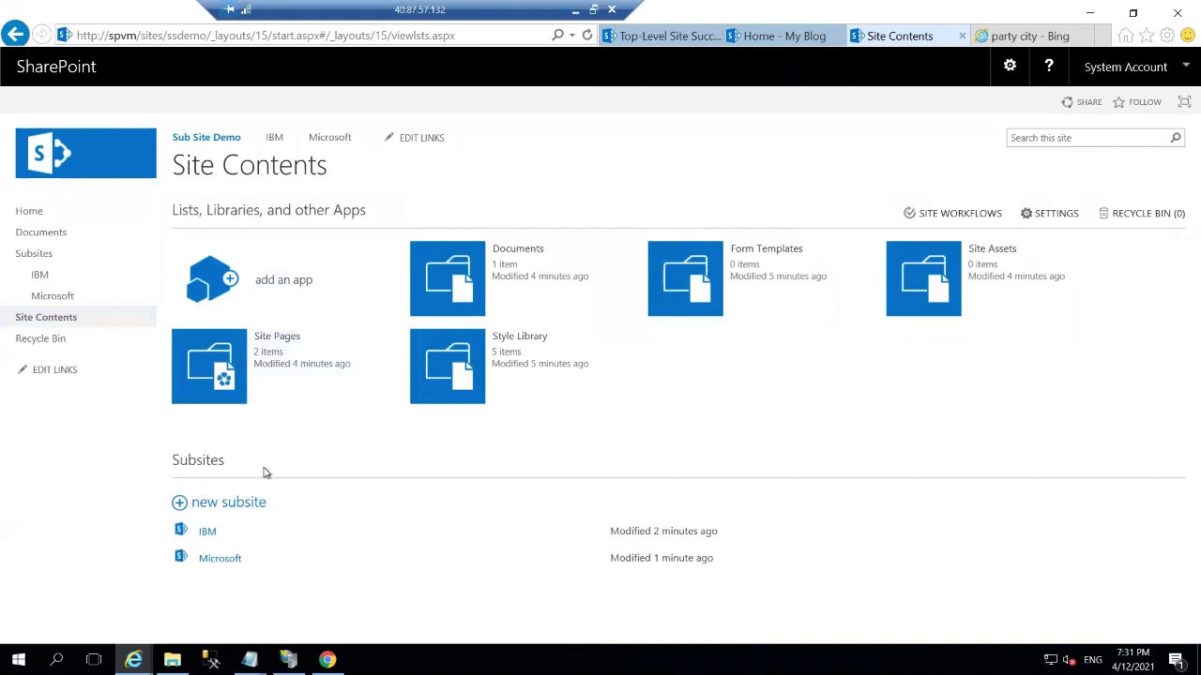
left_click(242, 507)
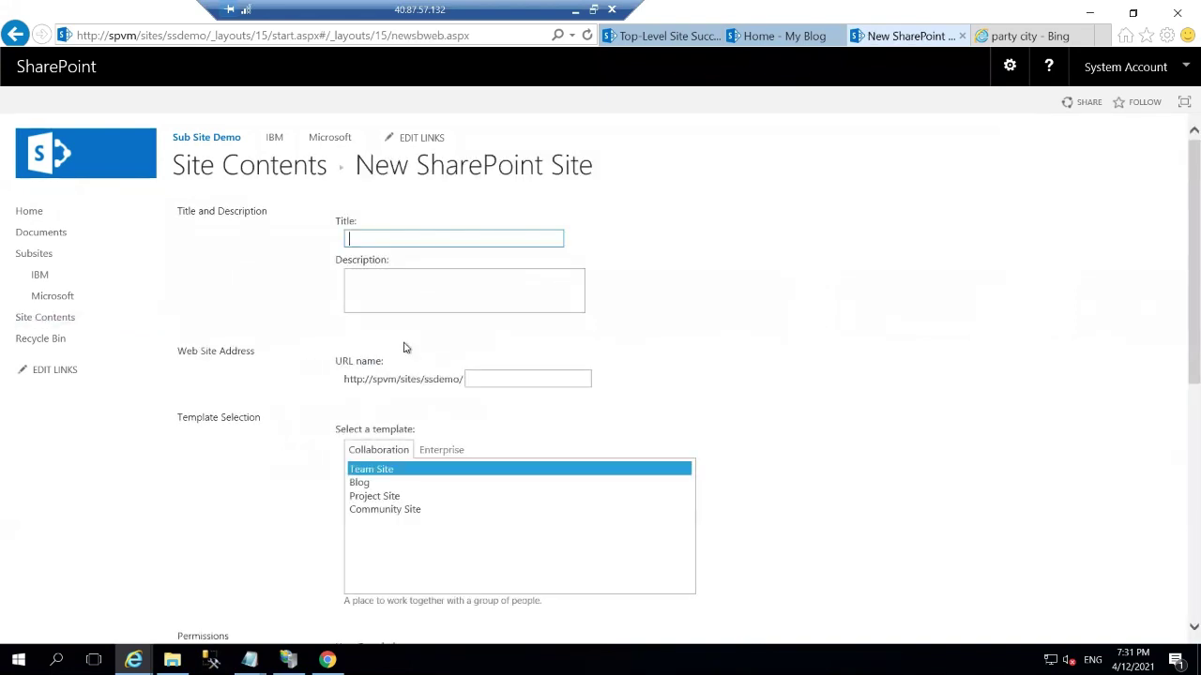
type("Google")
left_click(518, 375)
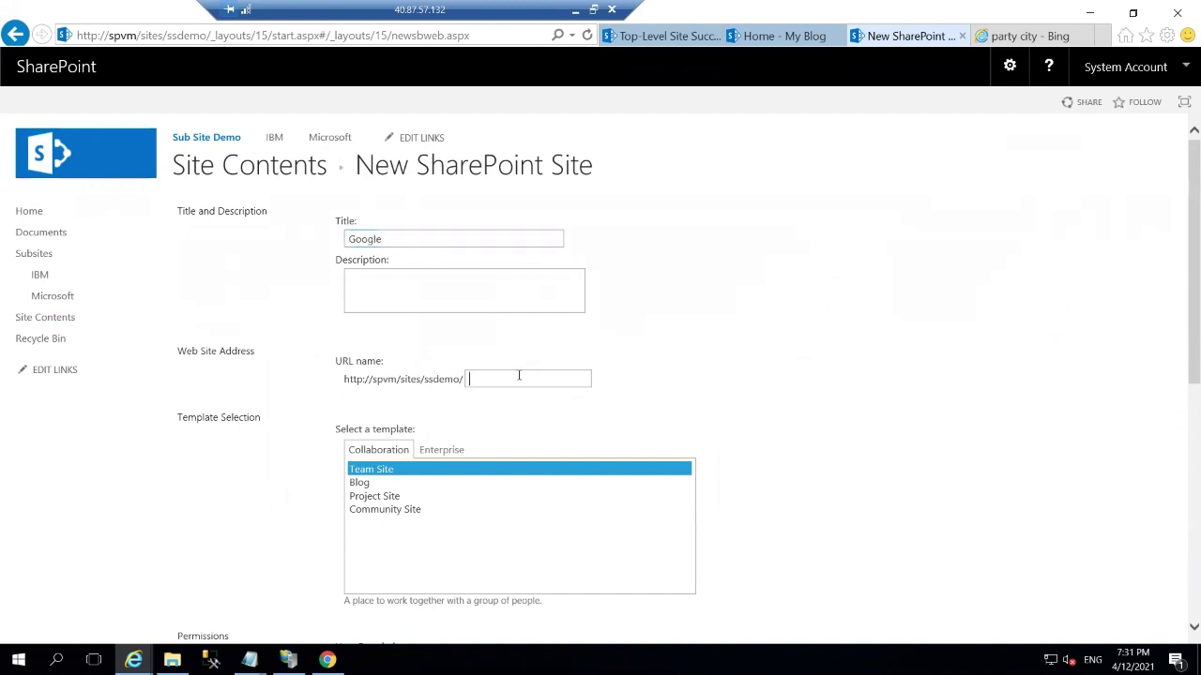
type("google")
- Display the Google subsite on the parent's Quick Launch, use the parent's top link bar, and create it
scroll(821, 541, "down", 5)
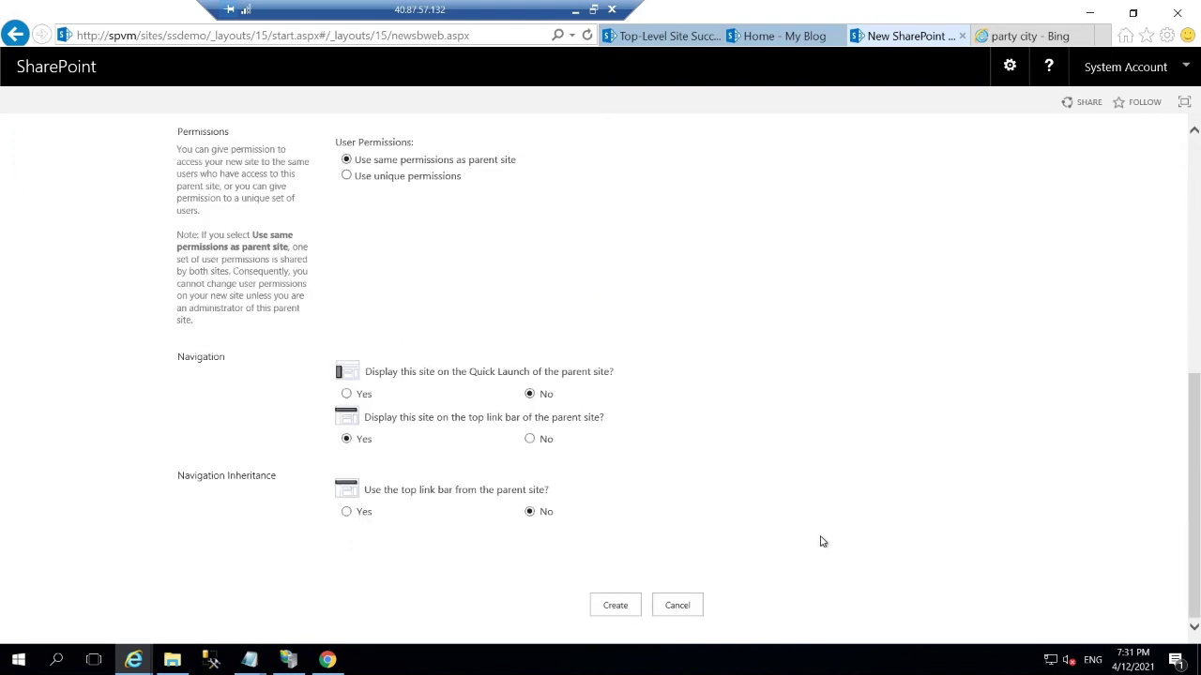
left_click(347, 395)
left_click(347, 513)
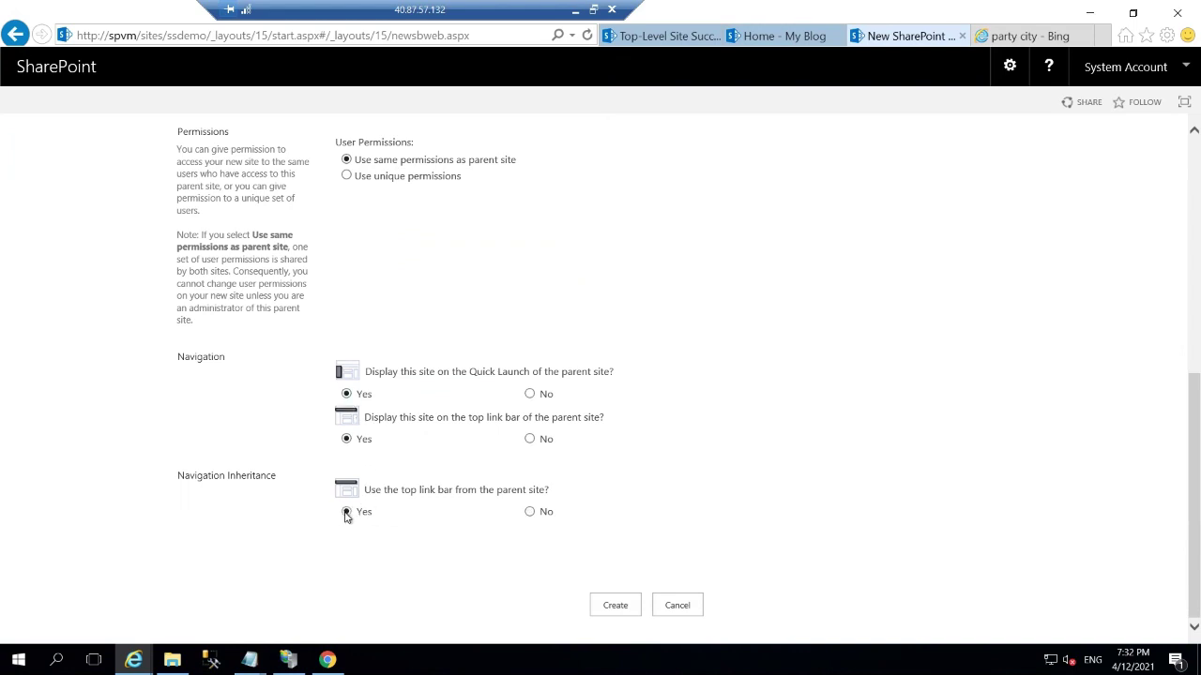
left_click(617, 606)
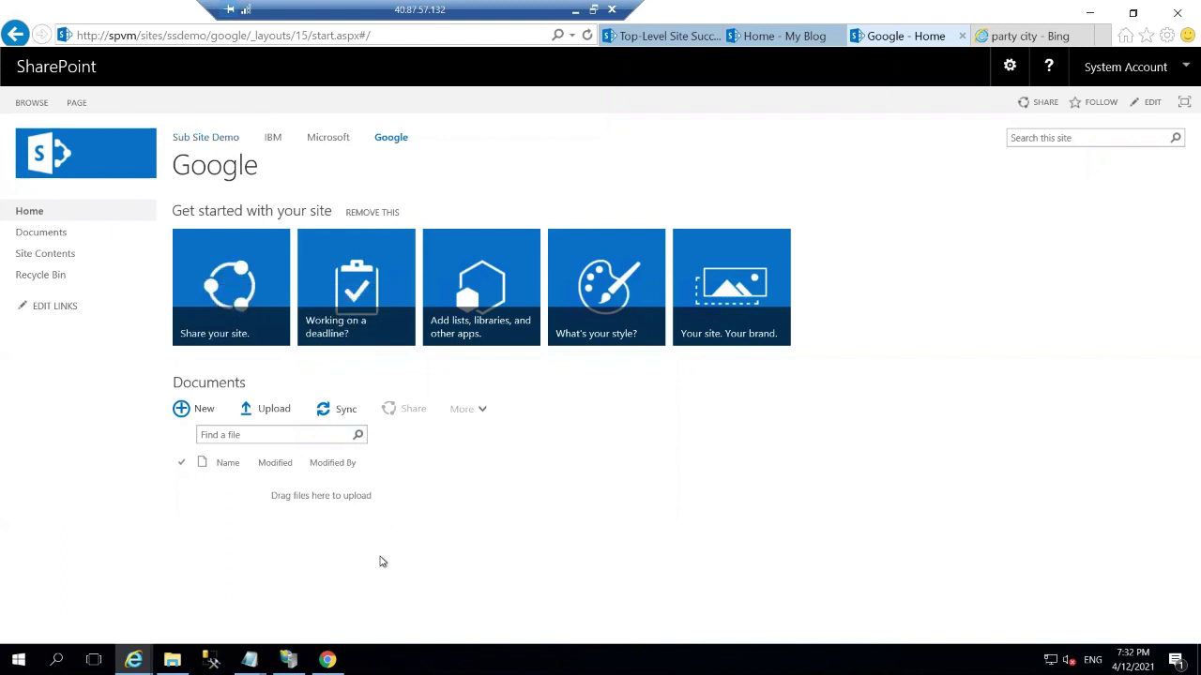
left_click(54, 310)
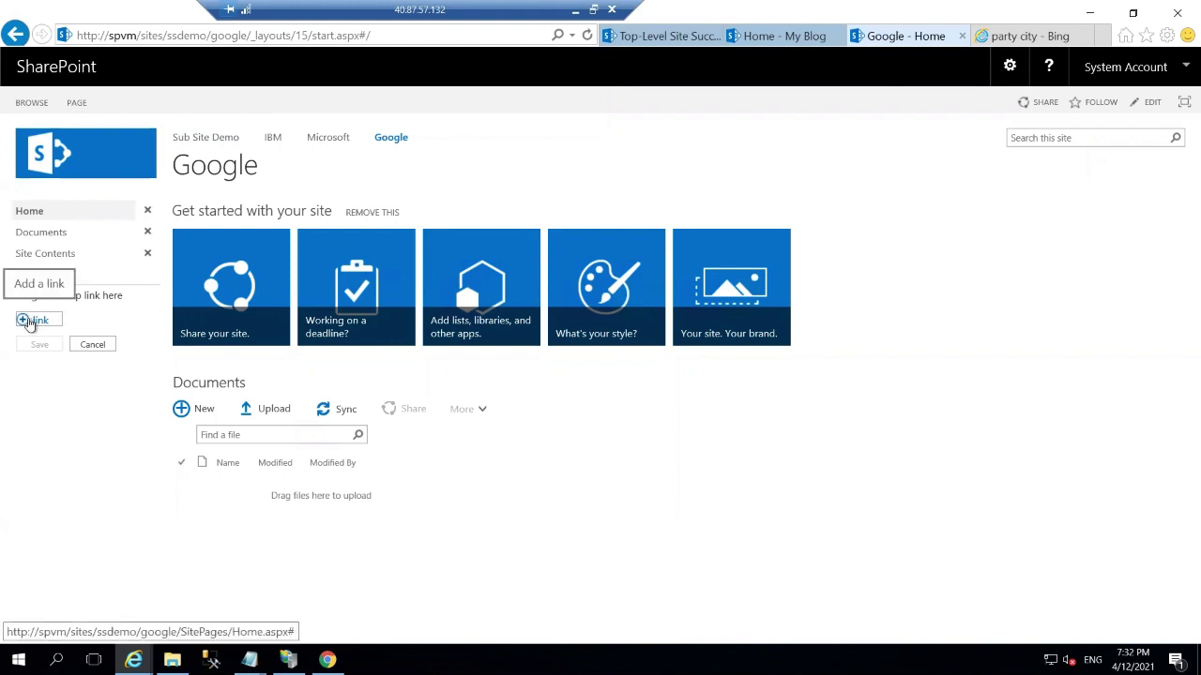
left_click(31, 321)
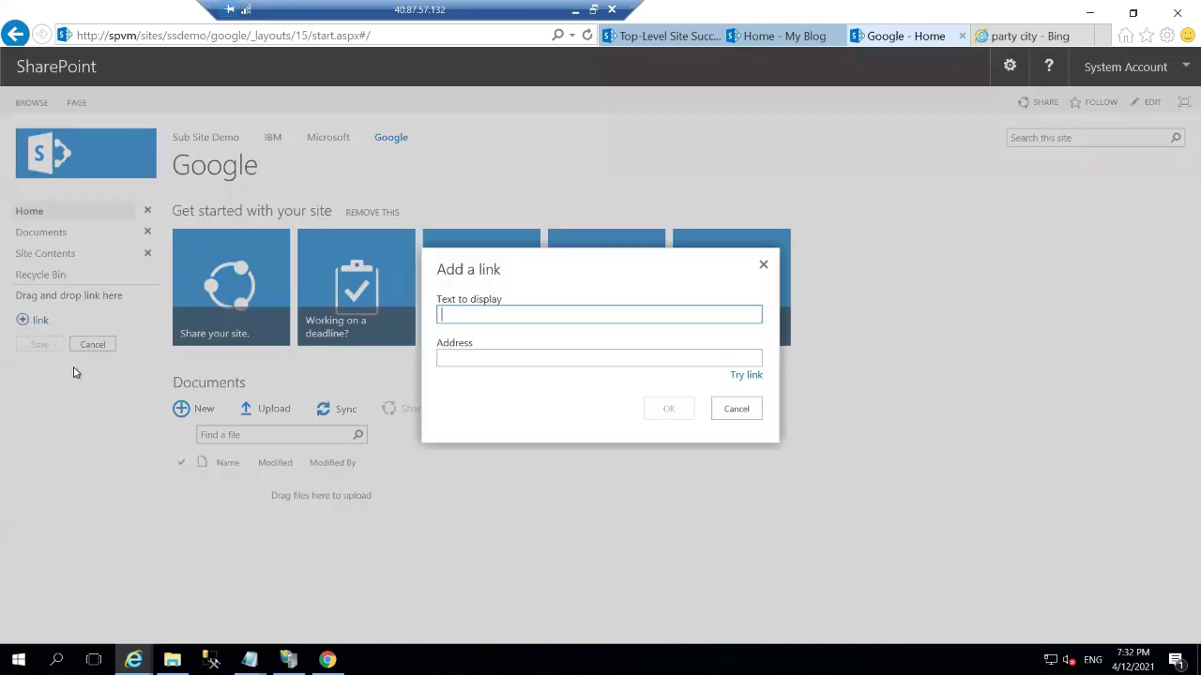
left_click(762, 267)
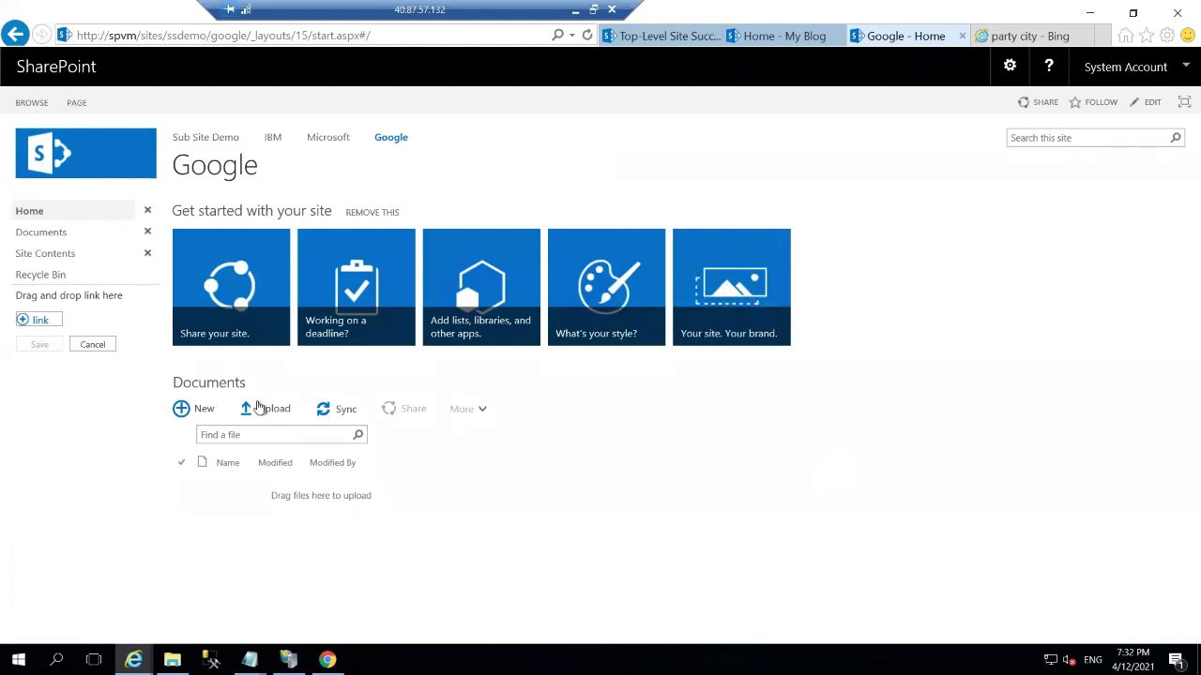
left_click(37, 253)
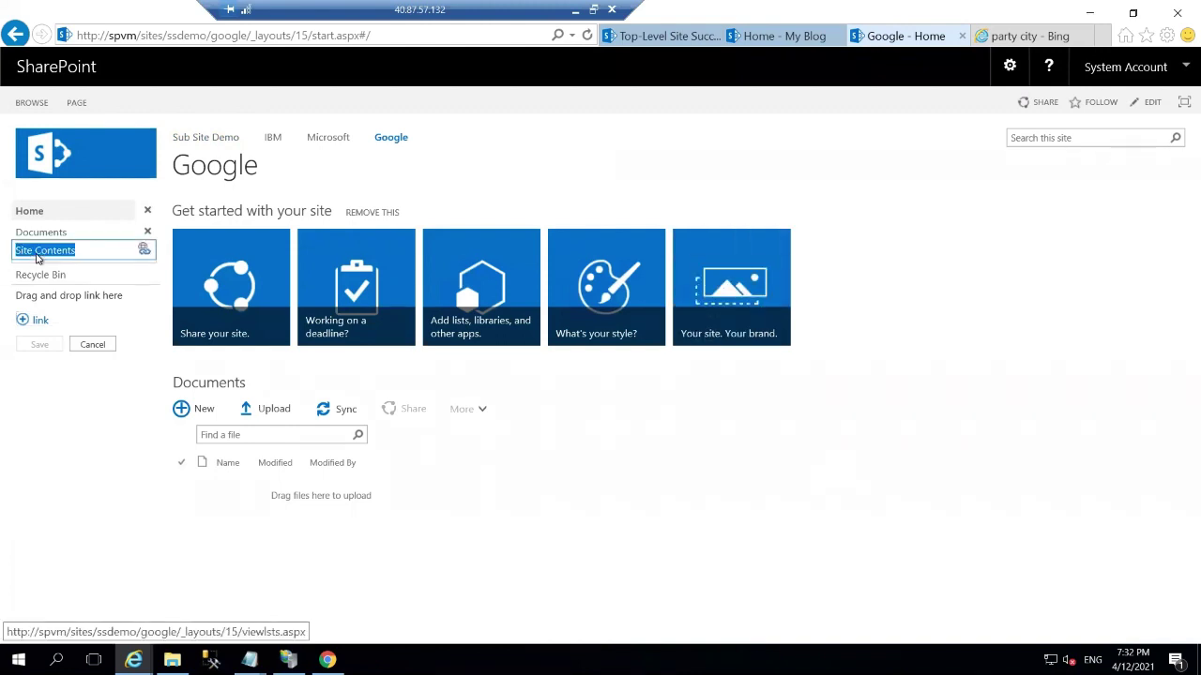
left_click(94, 344)
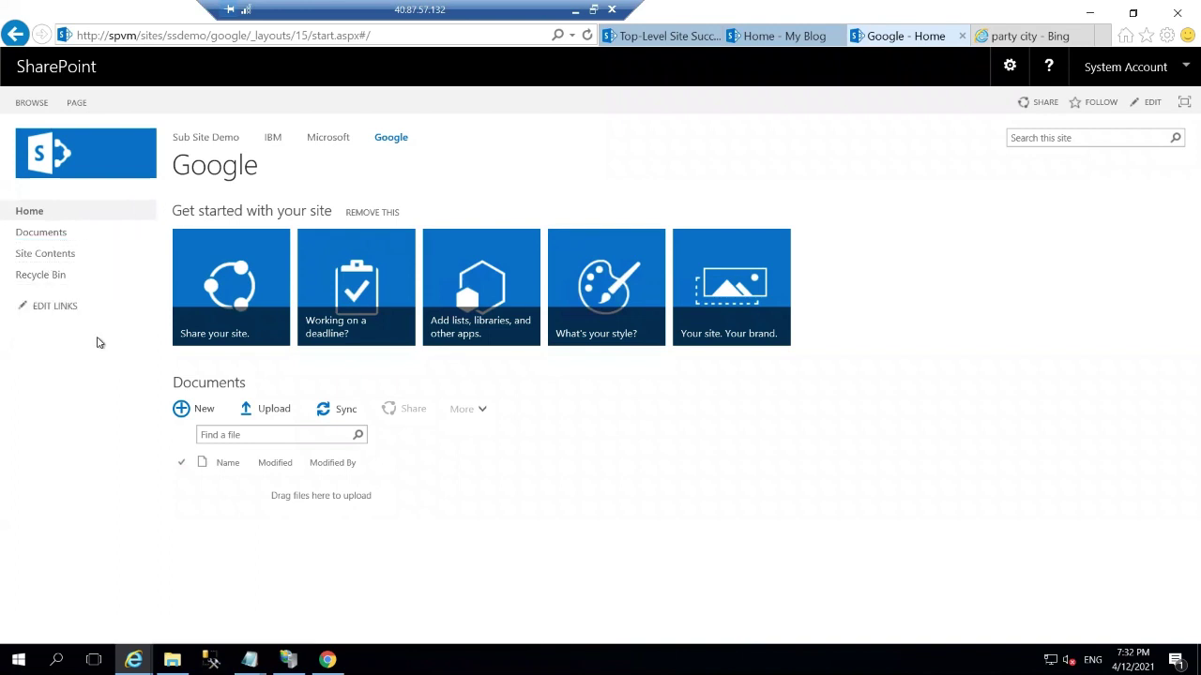
- View the Google subsite's site contents, and go through the parent Sub Site Demo site to the IBM subsite
left_click(49, 255)
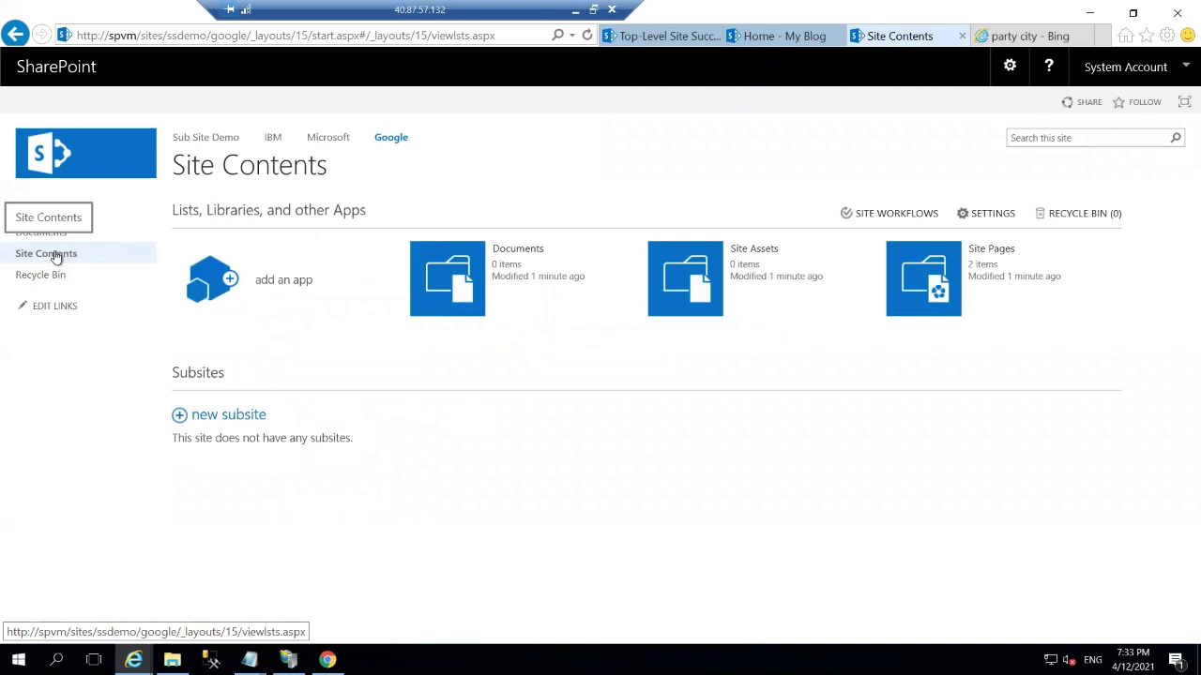
left_click(189, 142)
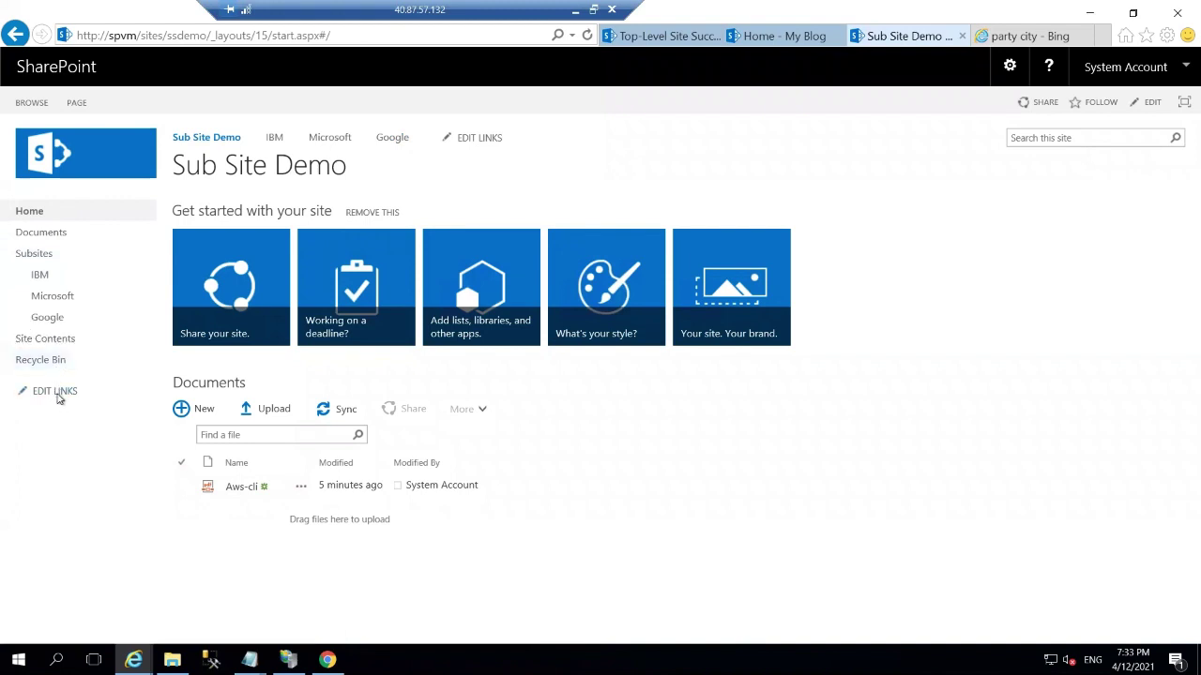
left_click(275, 139)
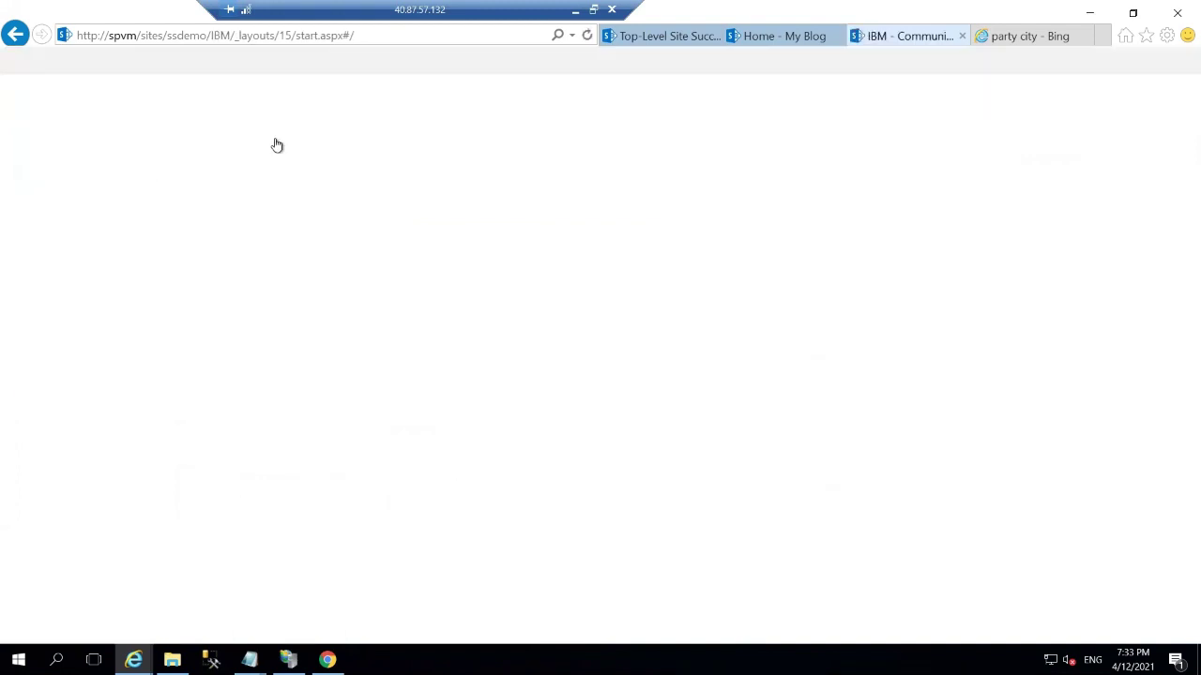